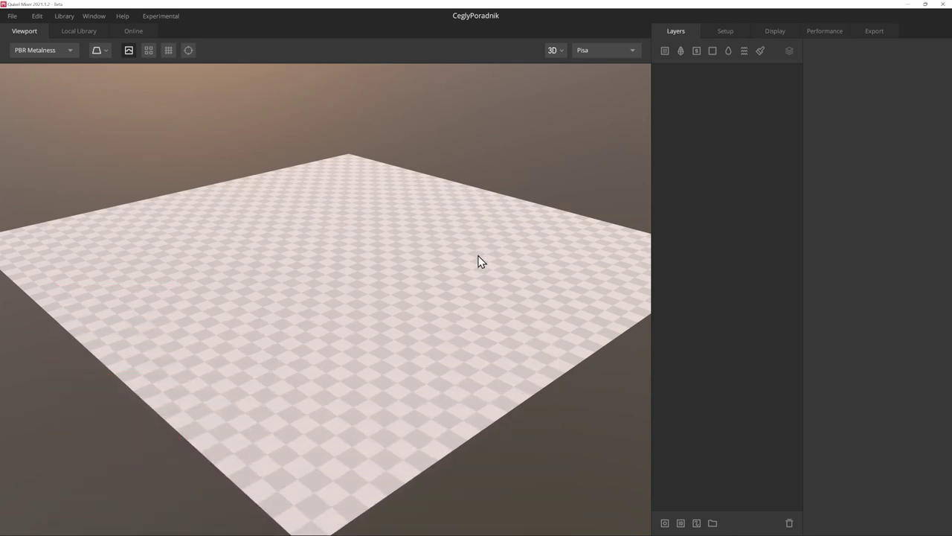
# Add the Brick Wall surface from the Local Library as a layer and inspect the red brick plane.
pyautogui.click(665, 52)
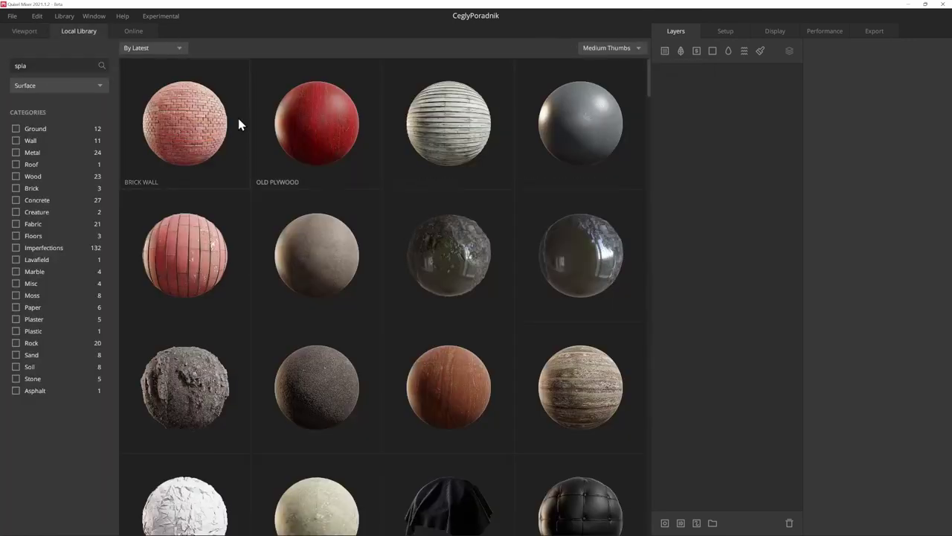
pyautogui.click(211, 113)
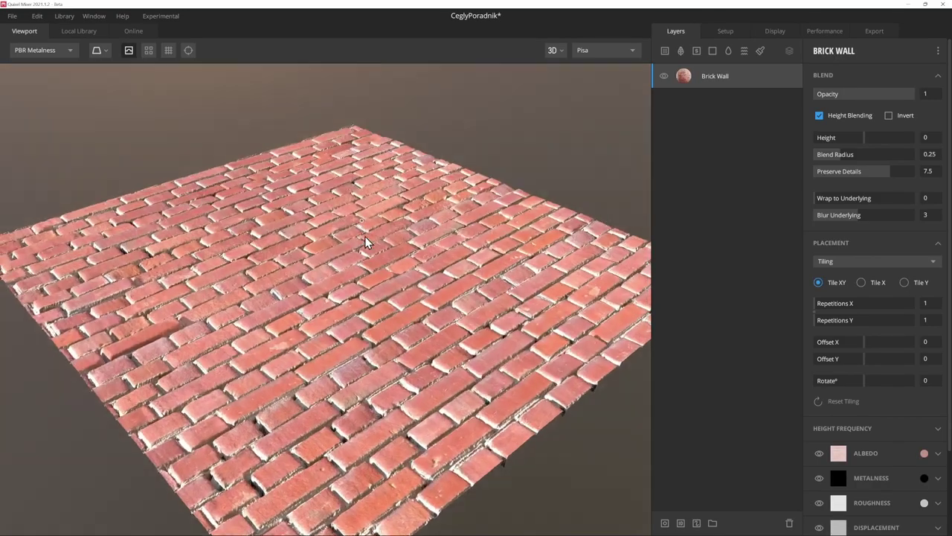
pyautogui.moveTo(365, 236); pyautogui.dragTo(390, 233)
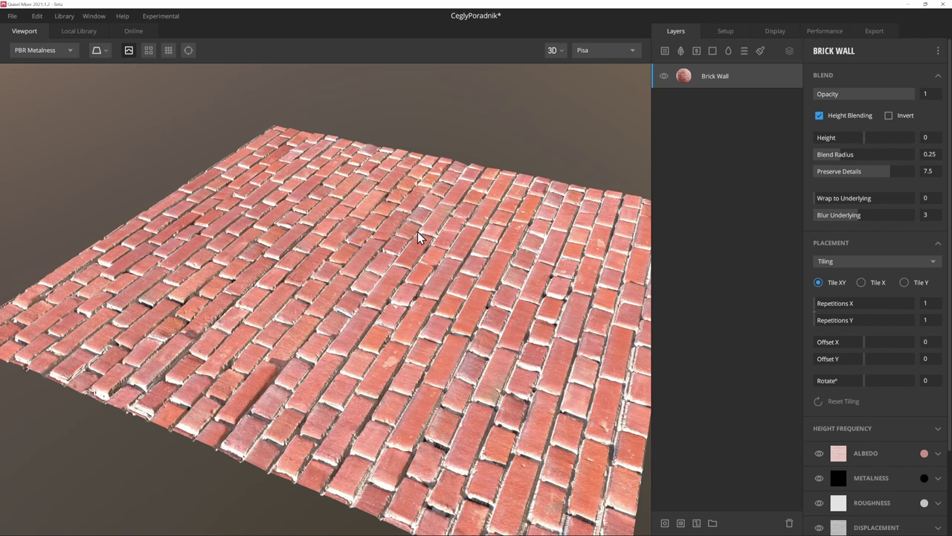
# Add a solid layer over the bricks with Height blending at -0.1 and Invert enabled.
pyautogui.click(714, 55)
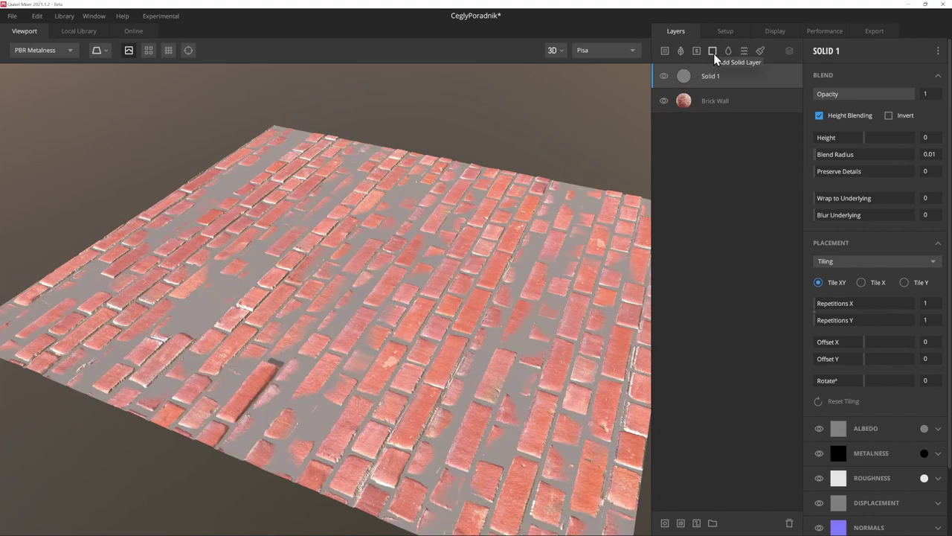
pyautogui.moveTo(465, 180)
pyautogui.mouseDown()
pyautogui.moveTo(506, 246)
pyautogui.moveTo(434, 205)
pyautogui.mouseUp()
pyautogui.scroll(3, 431, 290)
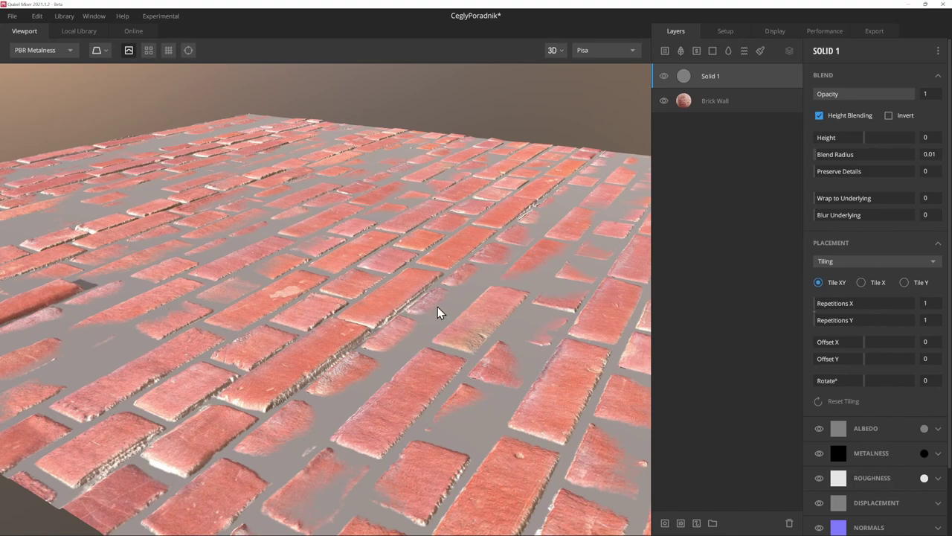
pyautogui.moveTo(865, 138); pyautogui.dragTo(864, 137)
pyautogui.click(889, 115)
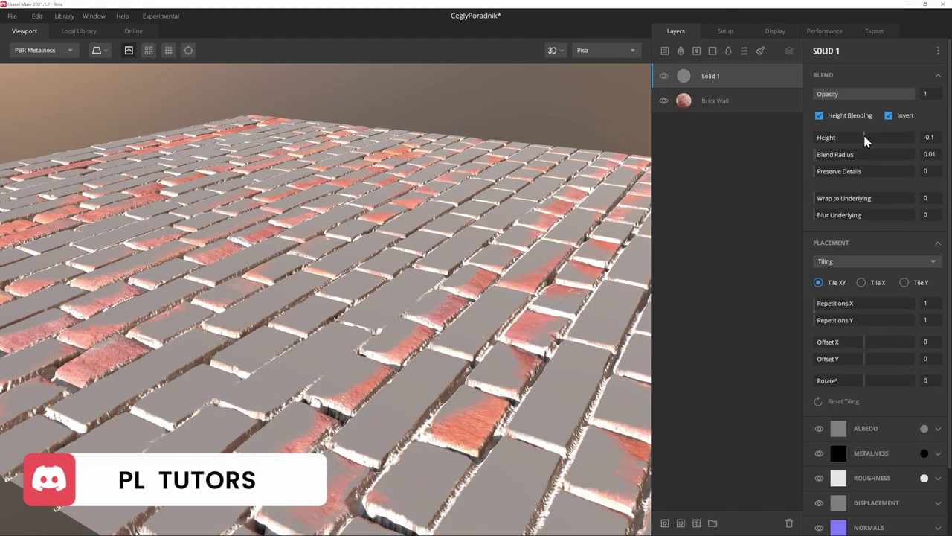
pyautogui.moveTo(439, 223)
pyautogui.mouseDown()
pyautogui.moveTo(454, 239)
pyautogui.moveTo(527, 246)
pyautogui.moveTo(472, 217)
pyautogui.moveTo(429, 238)
pyautogui.mouseUp()
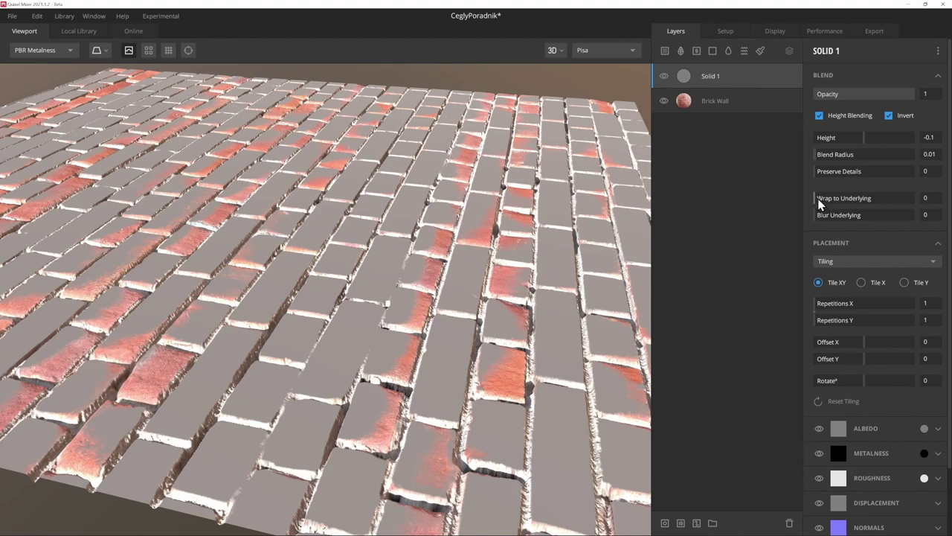
# Set Solid 1's Wrap to Underlying to 1, checking the bricks from a grazing angle.
pyautogui.moveTo(825, 199); pyautogui.dragTo(918, 201)
pyautogui.moveTo(442, 290); pyautogui.dragTo(431, 297)
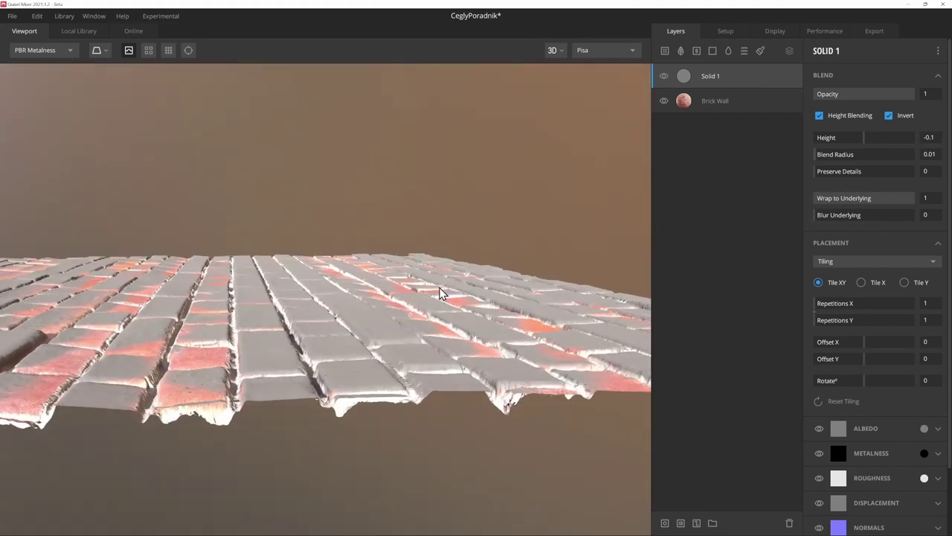
pyautogui.moveTo(910, 201)
pyautogui.mouseDown()
pyautogui.moveTo(791, 206)
pyautogui.moveTo(915, 199)
pyautogui.mouseUp()
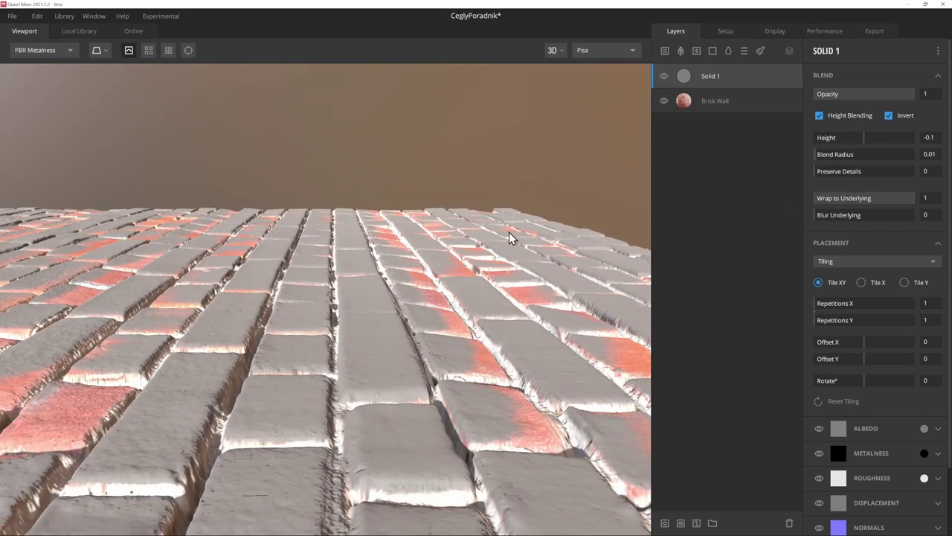
pyautogui.moveTo(510, 237); pyautogui.dragTo(493, 220)
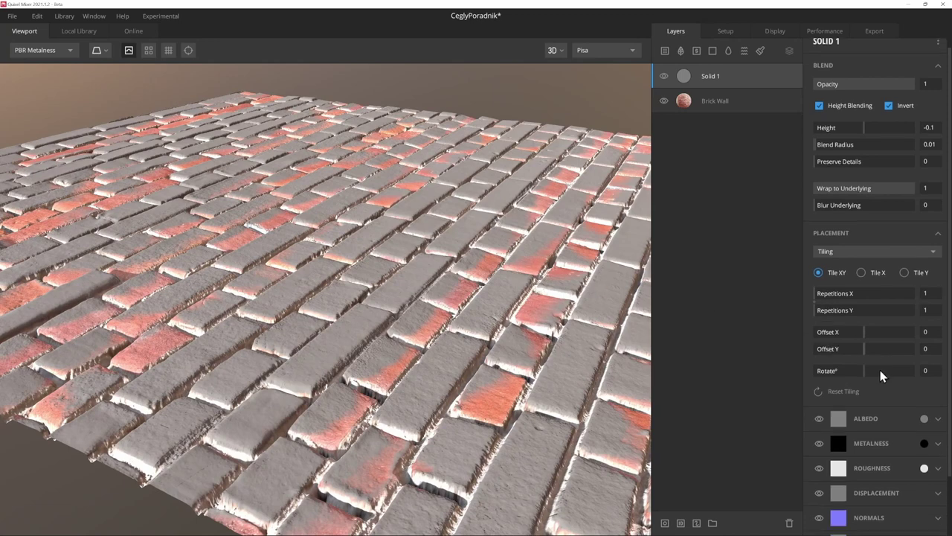
# Try stronger Blur Underlying values on Solid 1 before settling on 3.
pyautogui.scroll(-3, 880, 370)
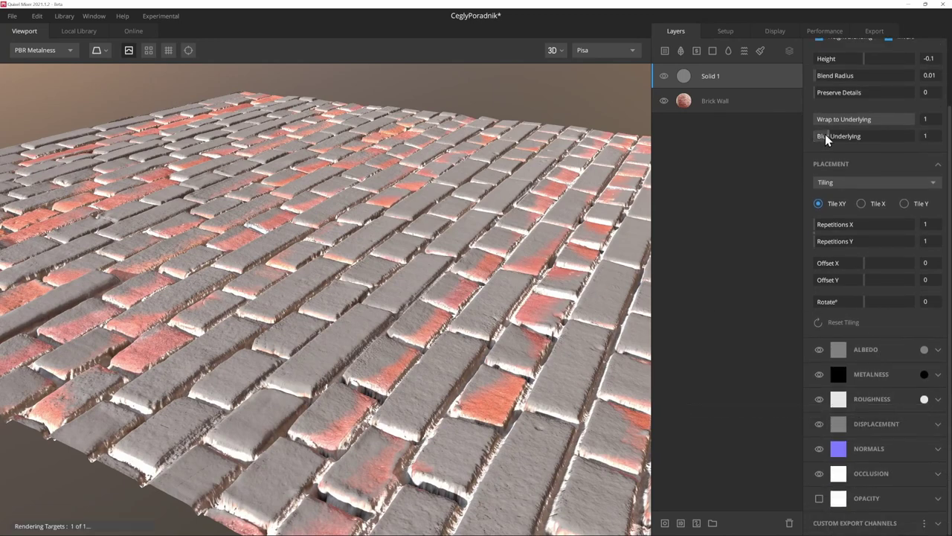
pyautogui.moveTo(825, 135); pyautogui.dragTo(848, 136)
pyautogui.moveTo(328, 313)
pyautogui.mouseDown()
pyautogui.moveTo(370, 340)
pyautogui.moveTo(423, 269)
pyautogui.mouseUp()
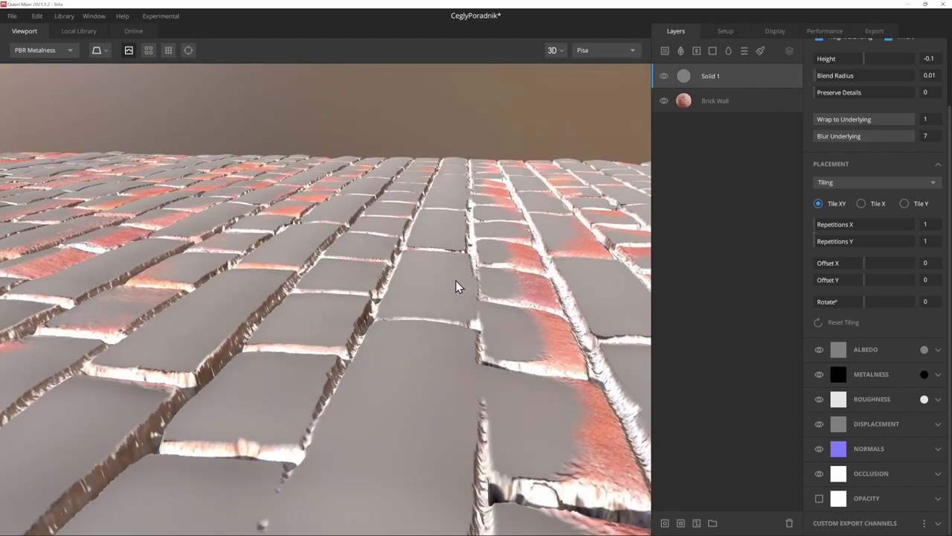
pyautogui.moveTo(882, 139)
pyautogui.mouseDown()
pyautogui.moveTo(845, 138)
pyautogui.moveTo(857, 135)
pyautogui.mouseUp()
pyautogui.moveTo(453, 280); pyautogui.dragTo(380, 314)
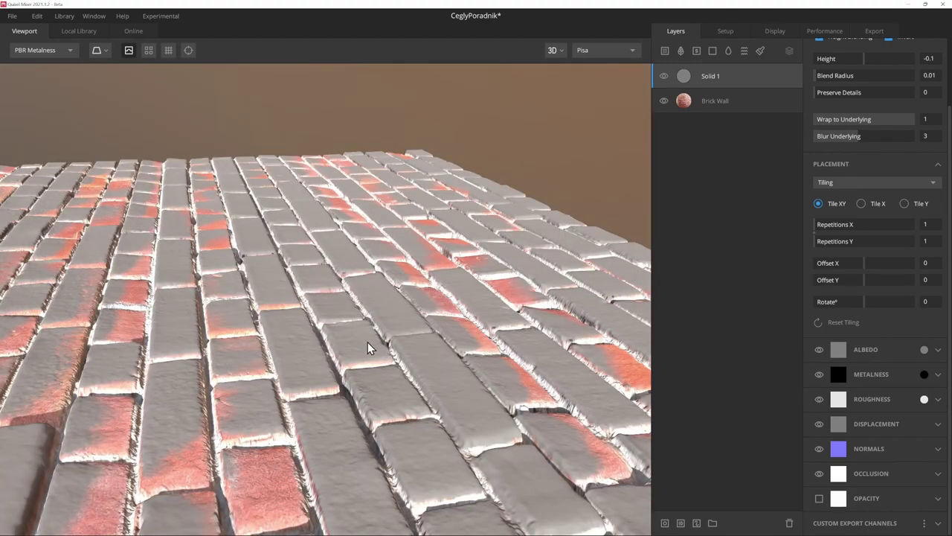
# Apply grey 888888 as Solid 1's roughness colour, checking the gloss under rotated lighting.
pyautogui.click(924, 399)
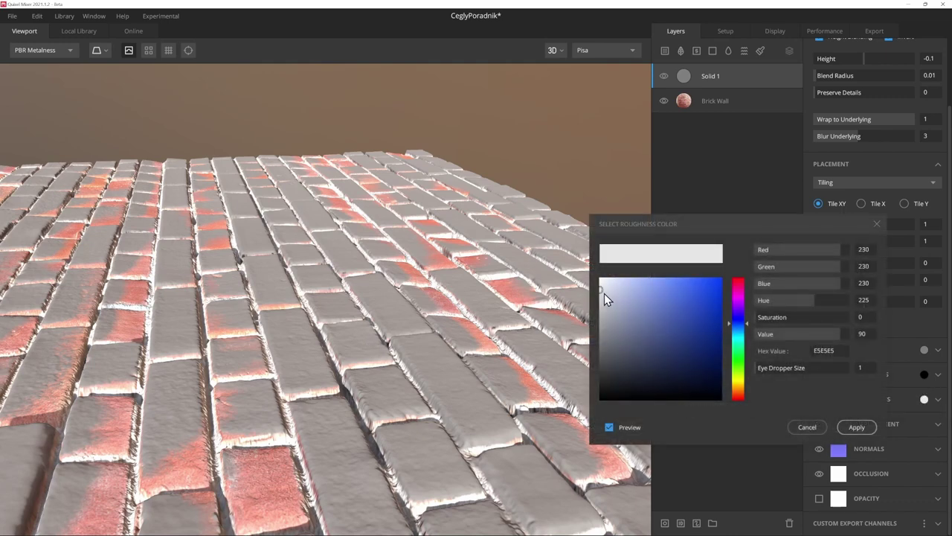
pyautogui.moveTo(605, 293); pyautogui.dragTo(591, 430)
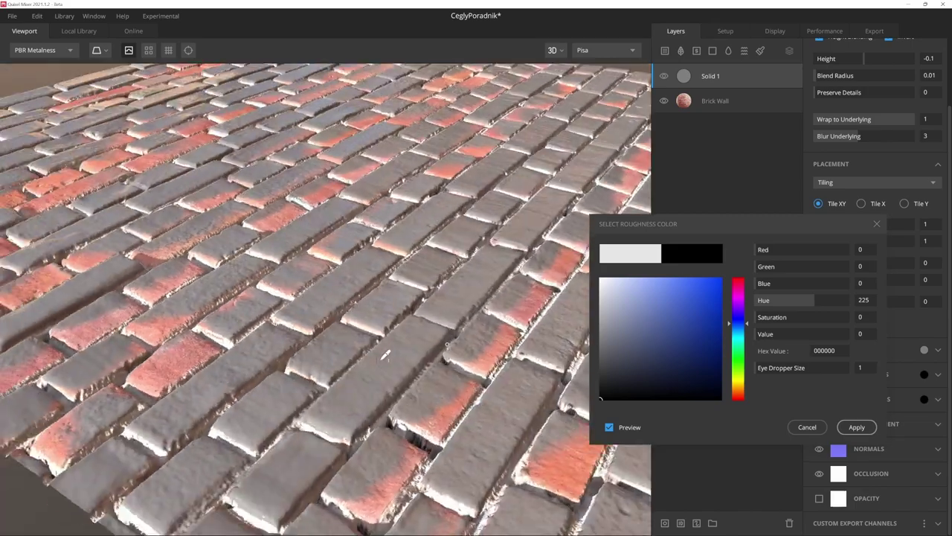
pyautogui.moveTo(385, 355)
pyautogui.mouseDown(button='right')
pyautogui.moveTo(387, 298)
pyautogui.moveTo(280, 211)
pyautogui.mouseUp(button='right')
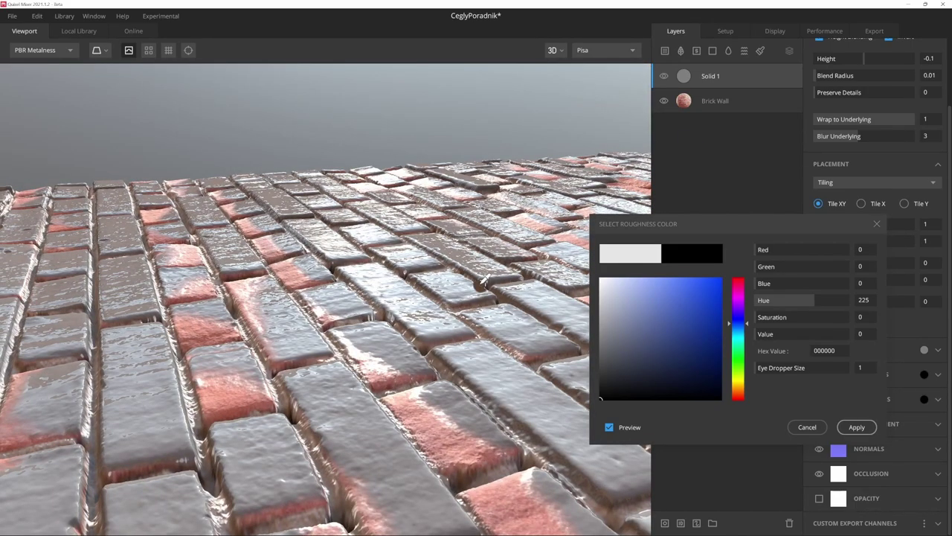
pyautogui.moveTo(484, 281)
pyautogui.keyDown('shift'); pyautogui.mouseDown(button='right')
pyautogui.moveTo(585, 307)
pyautogui.moveTo(298, 277)
pyautogui.mouseUp(button='right'); pyautogui.keyUp('shift')
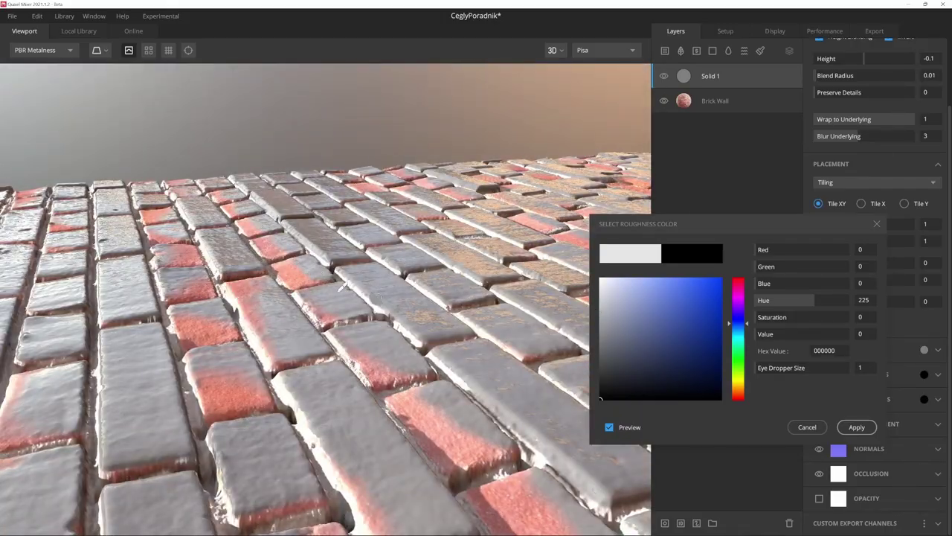
pyautogui.moveTo(600, 398)
pyautogui.mouseDown()
pyautogui.moveTo(579, 308)
pyautogui.moveTo(584, 321)
pyautogui.moveTo(599, 321)
pyautogui.moveTo(588, 334)
pyautogui.mouseUp()
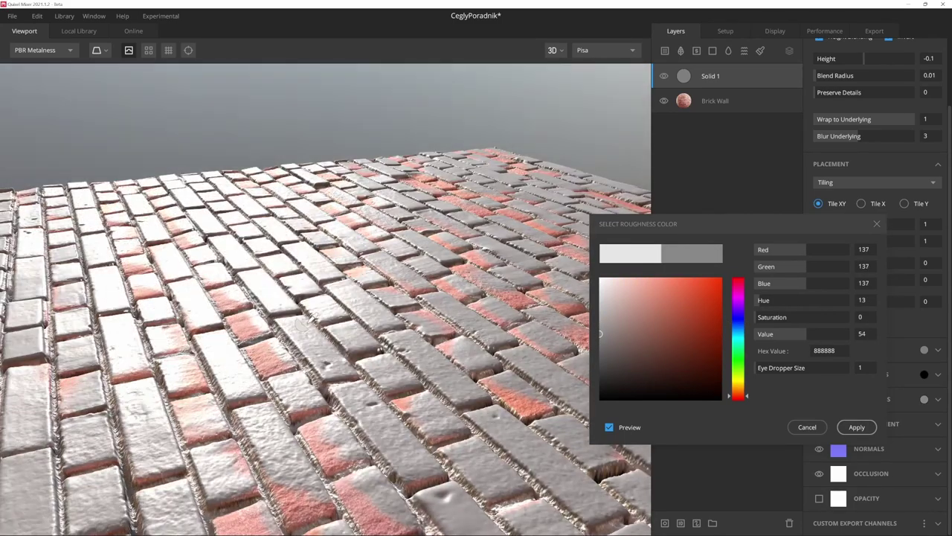
pyautogui.scroll(2, 368, 319)
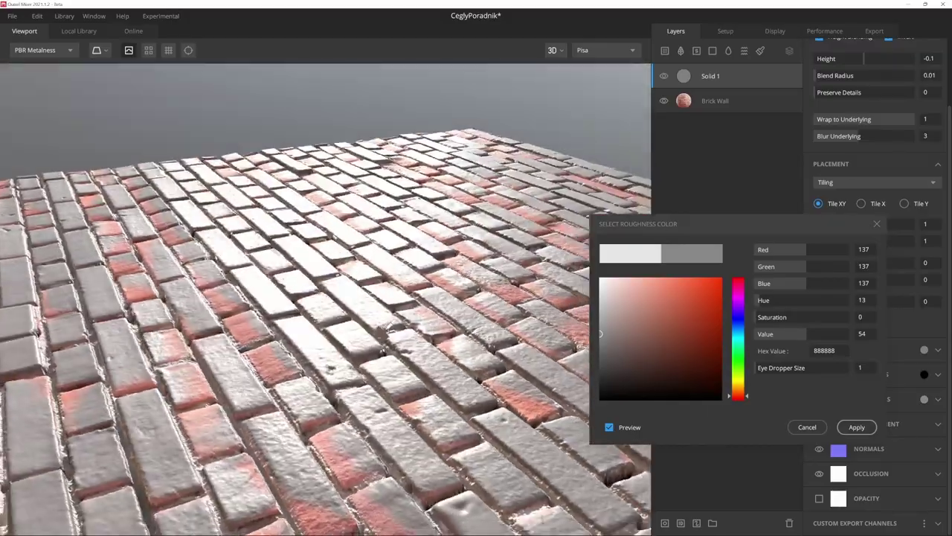
pyautogui.moveTo(369, 320); pyautogui.dragTo(338, 323)
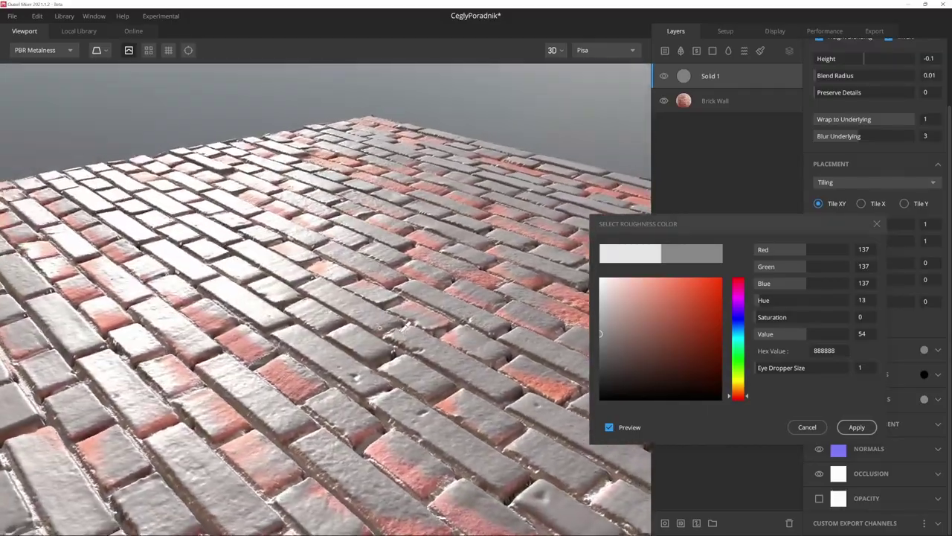
pyautogui.moveTo(406, 326); pyautogui.dragTo(379, 291)
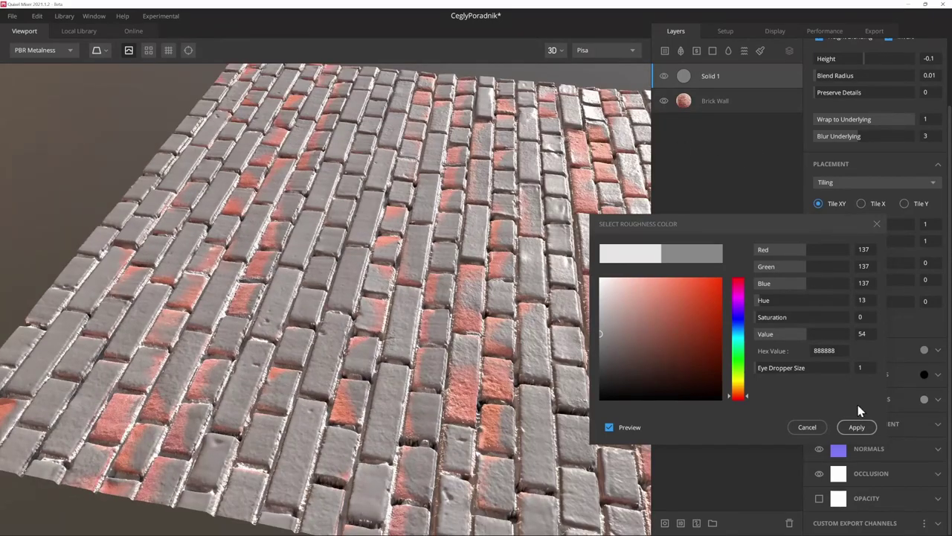
pyautogui.click(858, 426)
pyautogui.scroll(2, 846, 165)
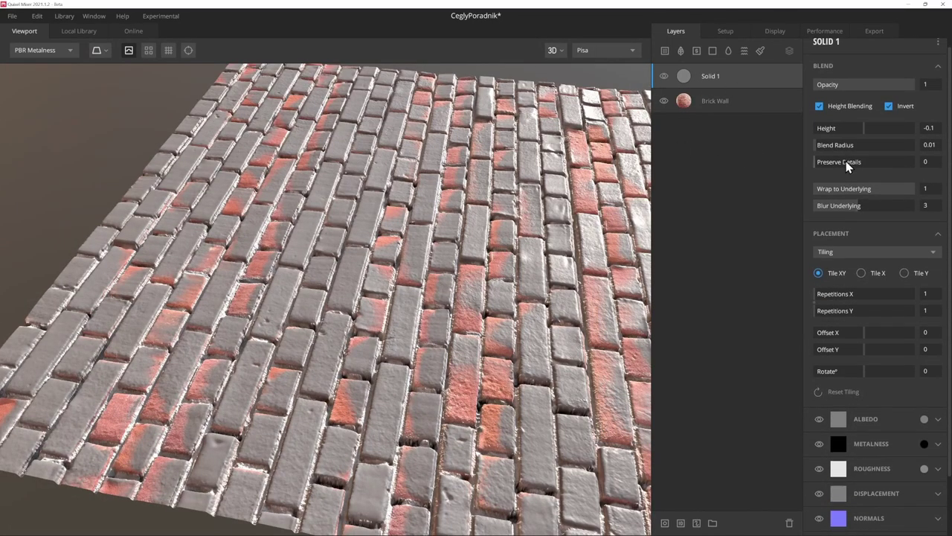
pyautogui.moveTo(860, 140); pyautogui.dragTo(865, 149)
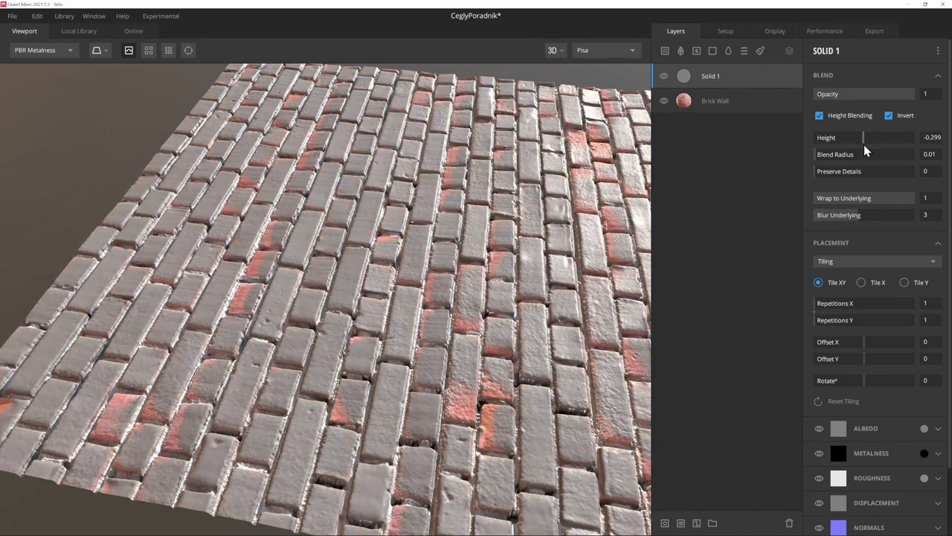
pyautogui.moveTo(866, 146); pyautogui.dragTo(864, 147)
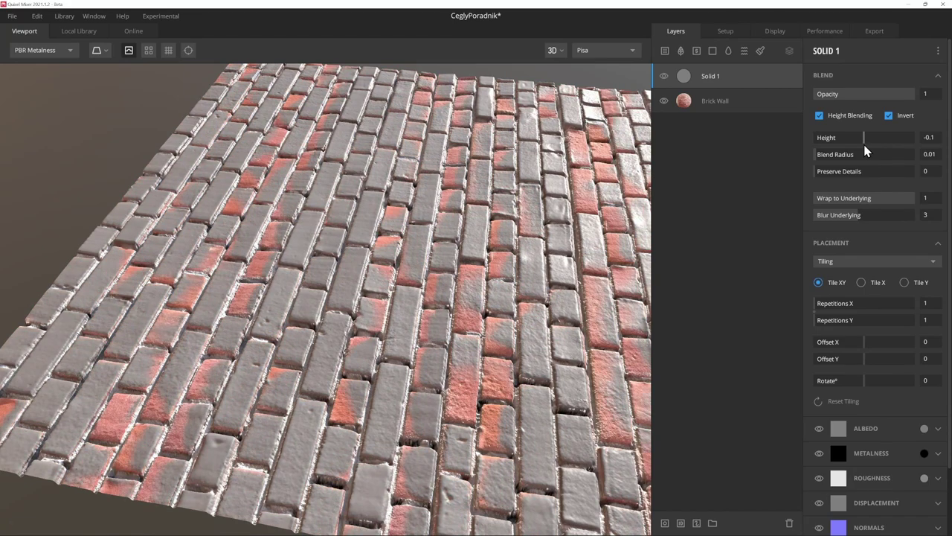
pyautogui.moveTo(346, 265); pyautogui.dragTo(415, 272)
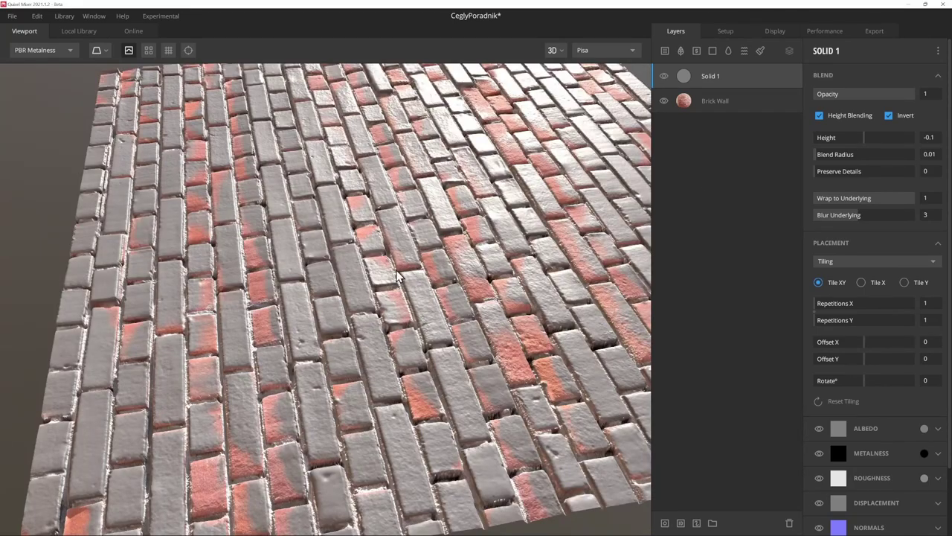
pyautogui.scroll(3, 391, 286)
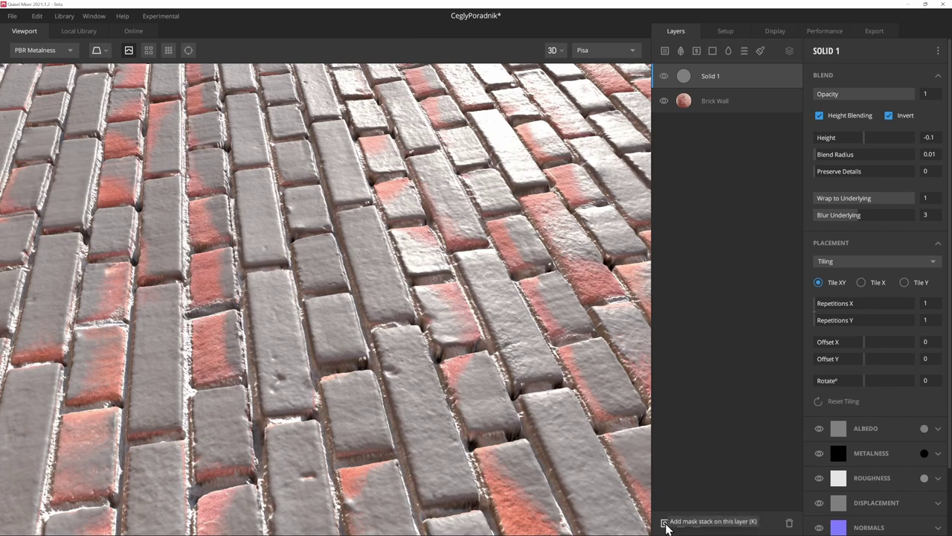
# Add a mask stack to Solid 1 containing a Texture Map component.
pyautogui.click(666, 524)
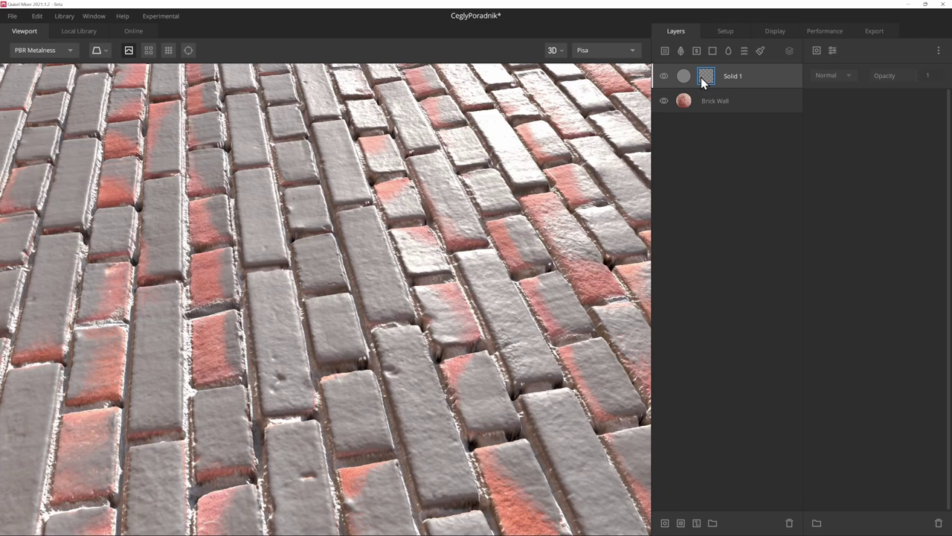
pyautogui.click(816, 51)
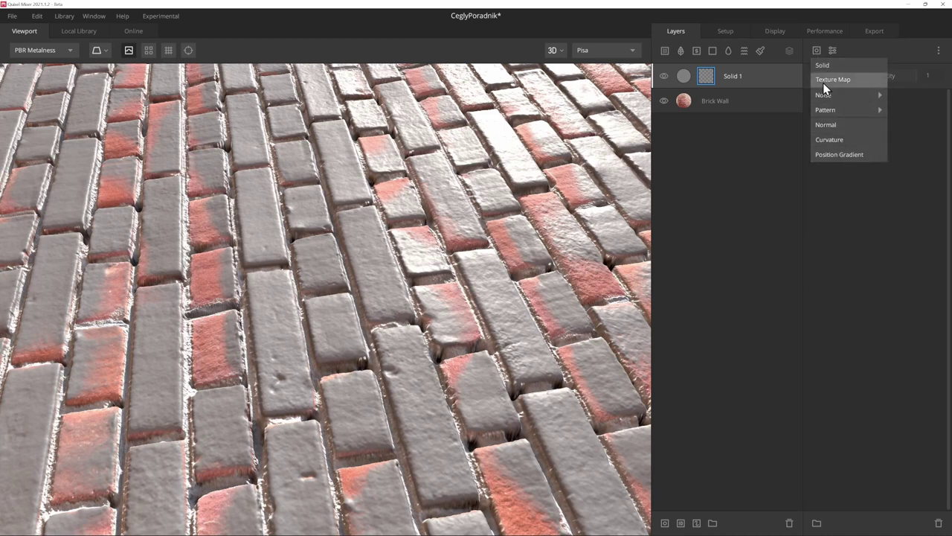
pyautogui.click(839, 81)
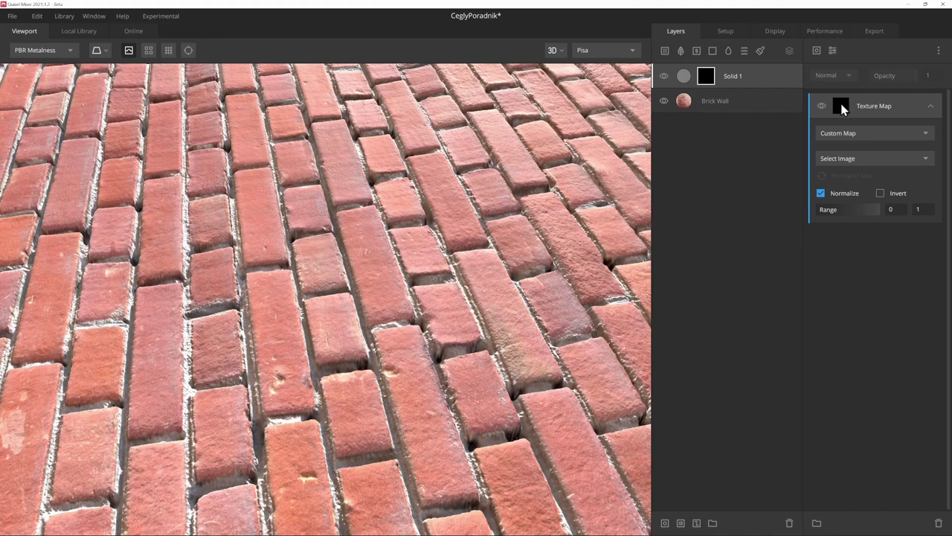
# Use the Dust imperfection from the library, filtered to Imperfection, as the Texture Map source.
pyautogui.click(861, 135)
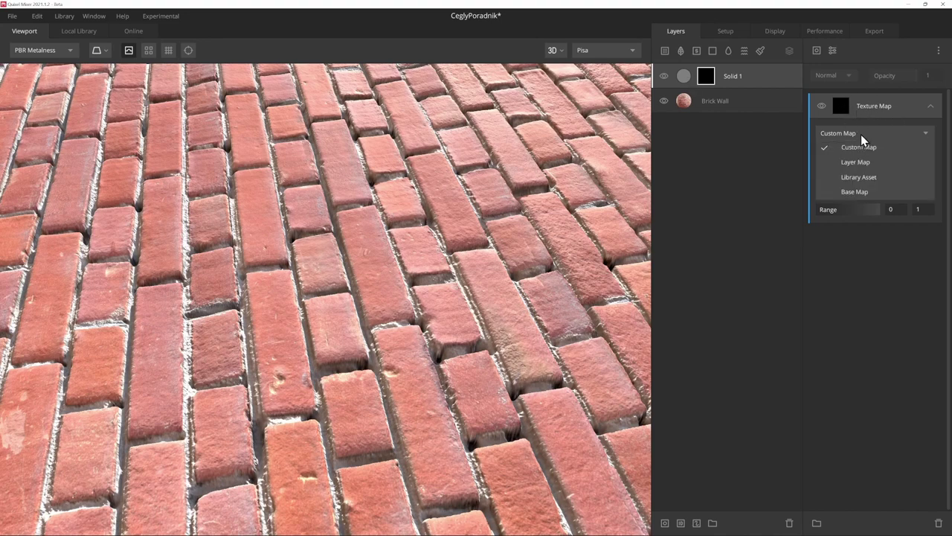
pyautogui.click(876, 180)
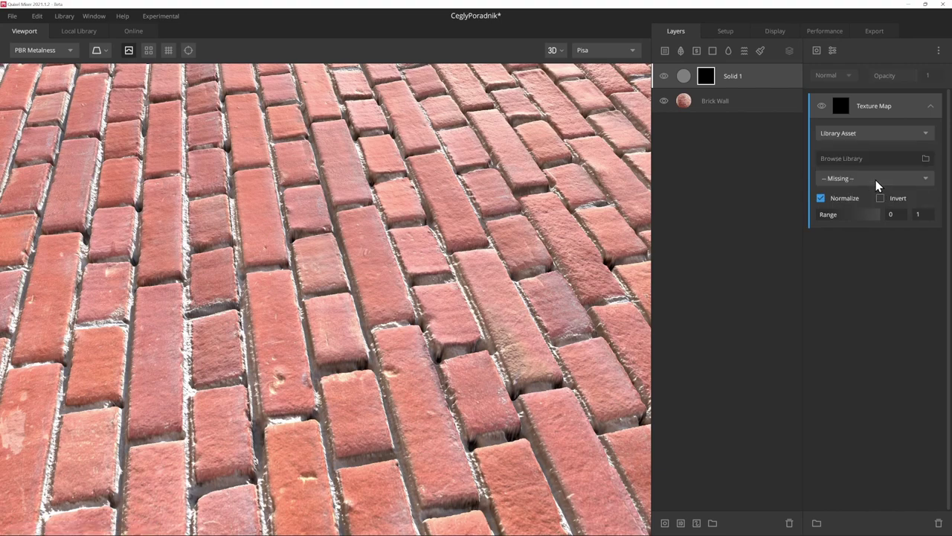
pyautogui.click(925, 158)
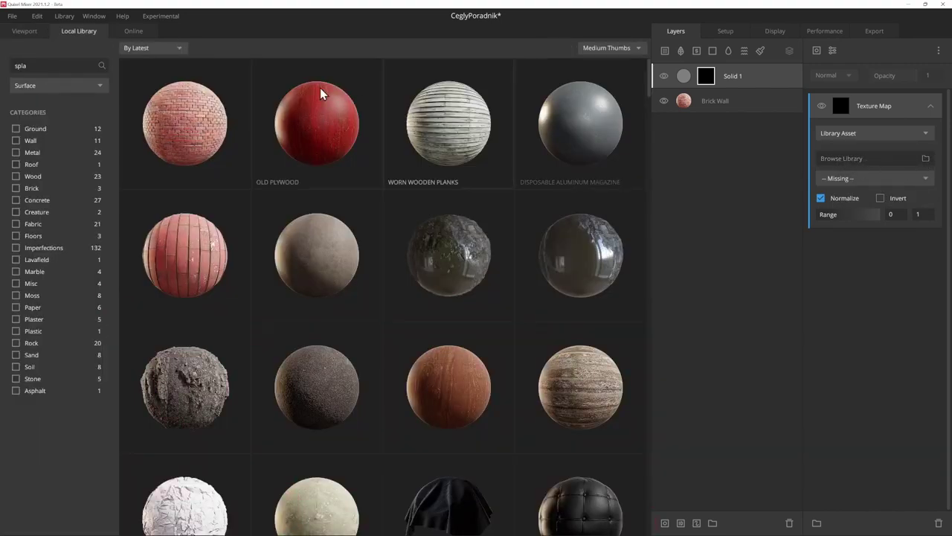
pyautogui.doubleClick(67, 67)
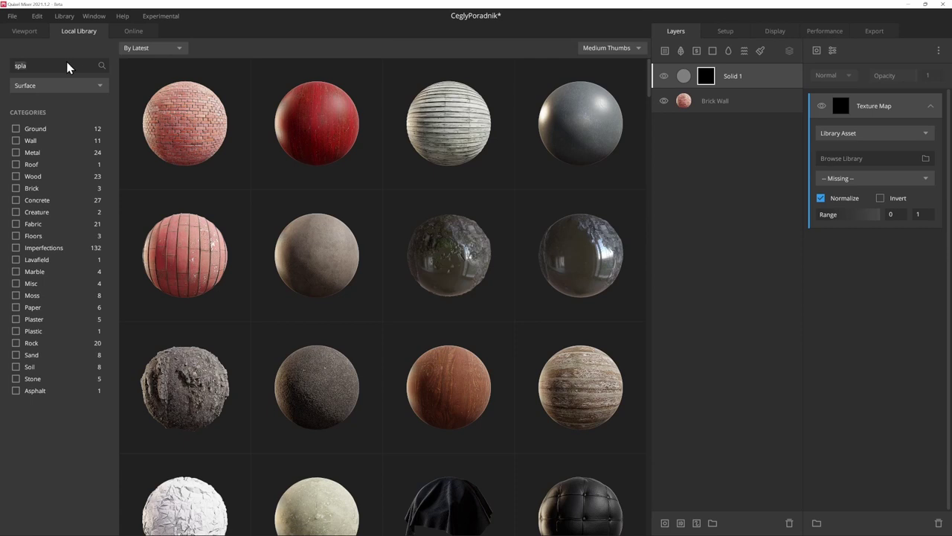
pyautogui.press('BackSpace')
pyautogui.click(34, 88)
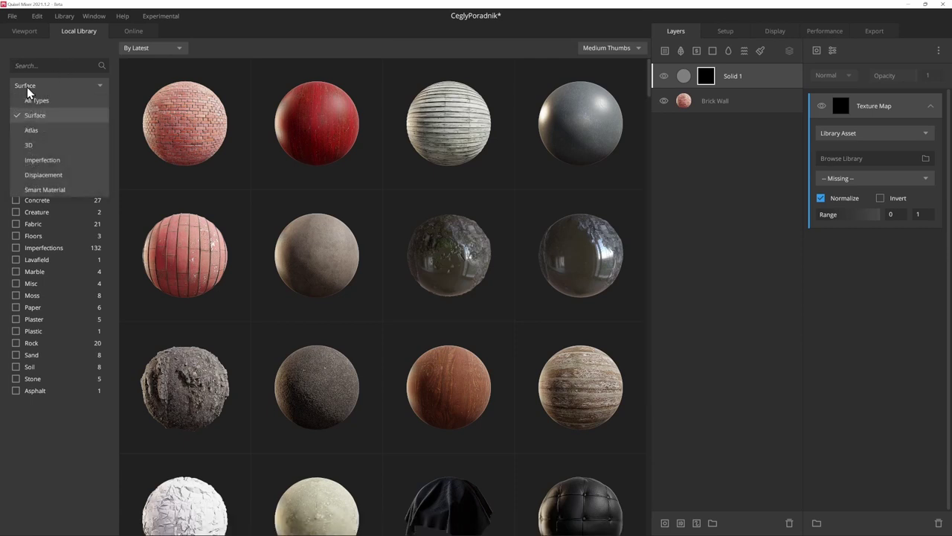
pyautogui.click(29, 160)
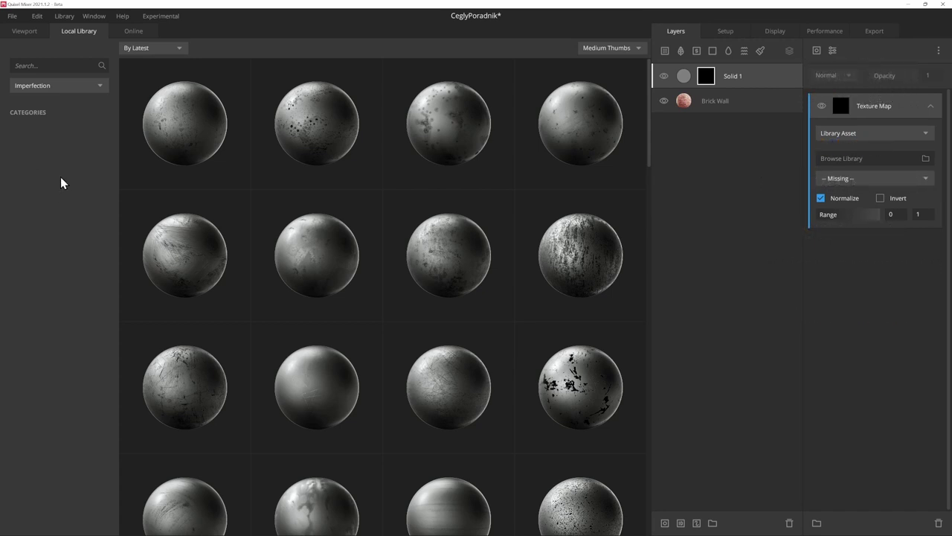
pyautogui.click(453, 262)
# Preview the Active Mask in the viewport.
pyautogui.scroll(-5, 446, 261)
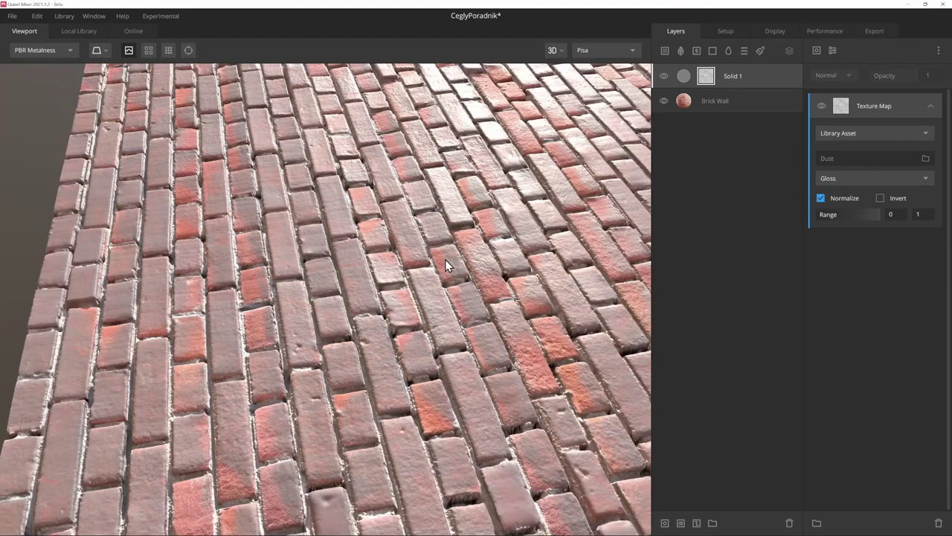
pyautogui.scroll(-3, 446, 261)
pyautogui.moveTo(447, 261); pyautogui.dragTo(482, 257)
pyautogui.scroll(3, 432, 243)
pyautogui.scroll(-5, 432, 243)
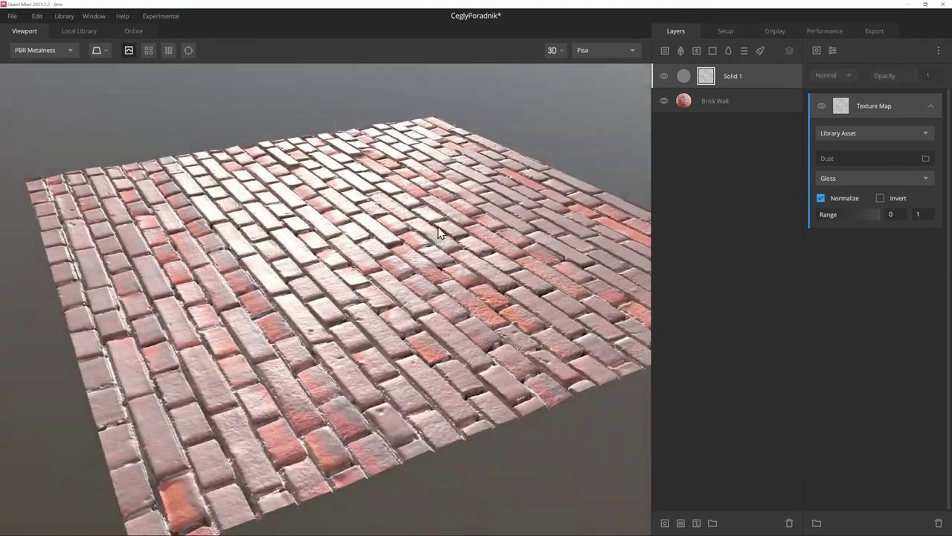
pyautogui.scroll(4, 434, 241)
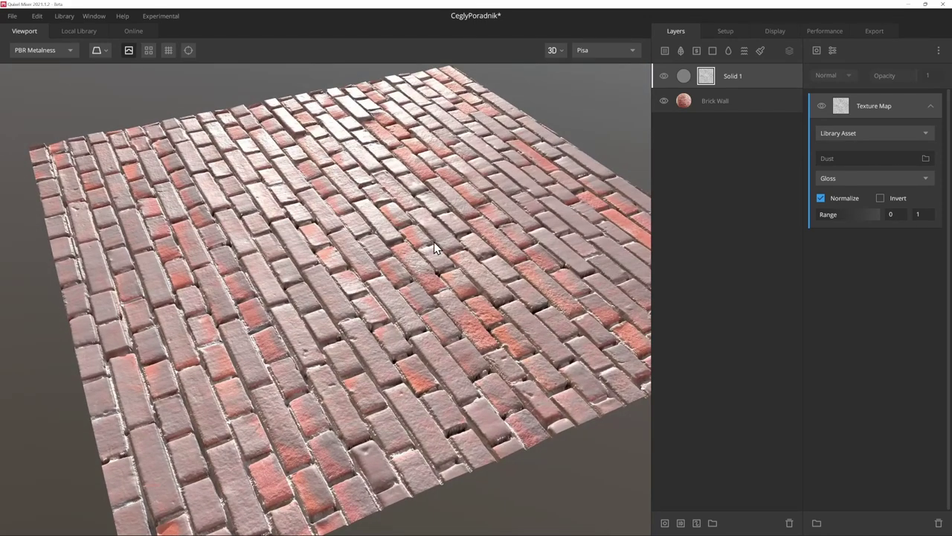
pyautogui.click(46, 50)
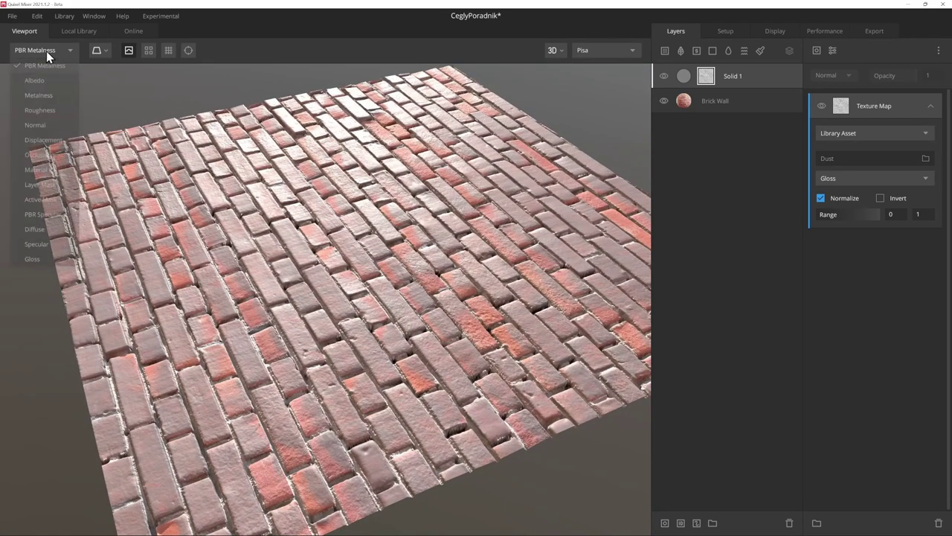
pyautogui.click(46, 200)
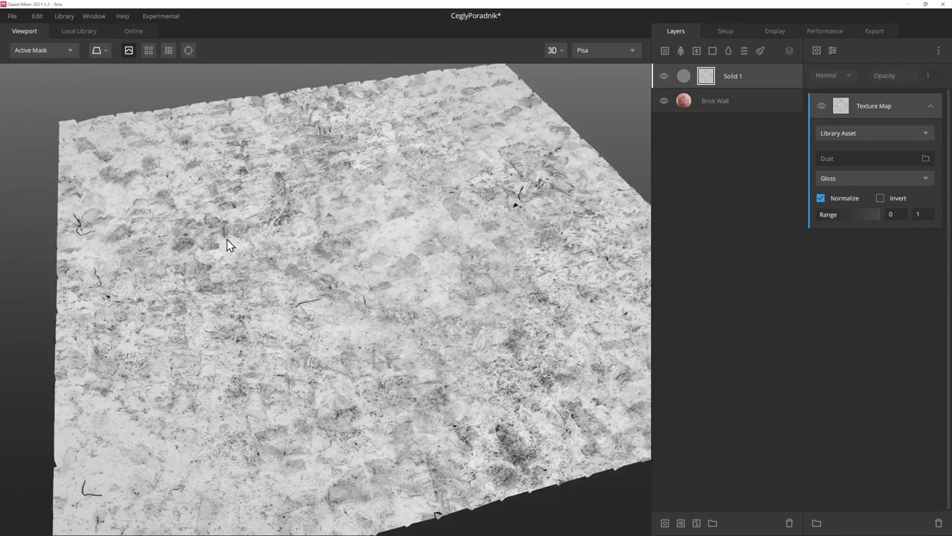
pyautogui.scroll(3, 227, 239)
pyautogui.scroll(1, 246, 244)
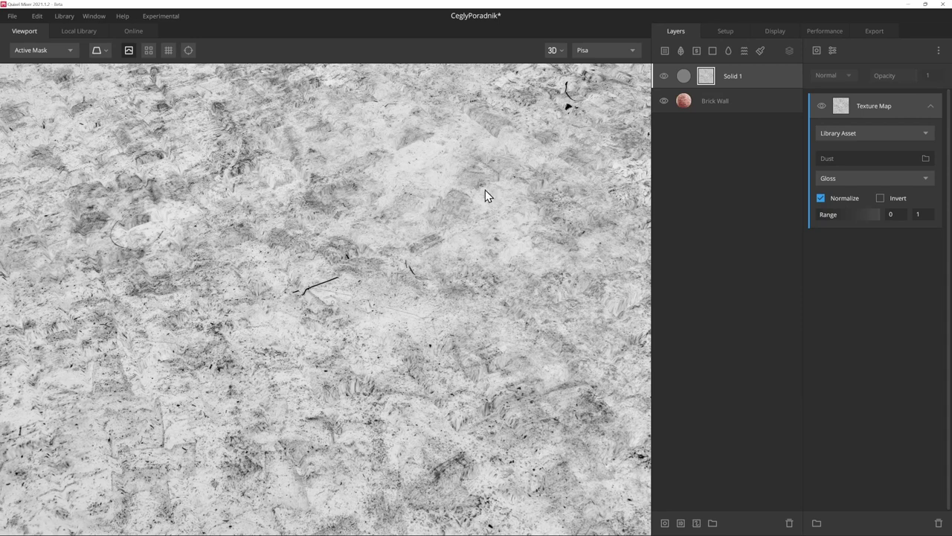
# Switch Dust to its Mask channel and lower the Range maximum to 0.254.
pyautogui.click(842, 178)
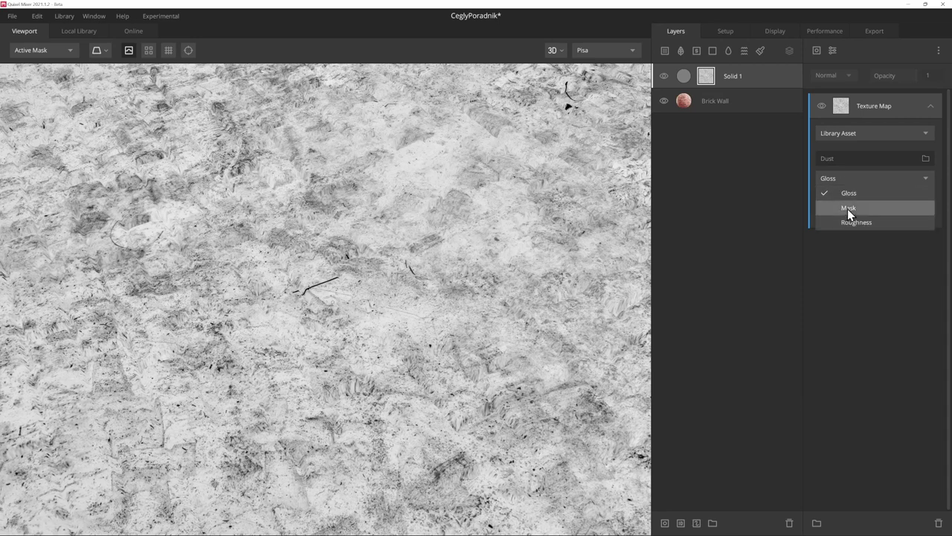
pyautogui.click(847, 208)
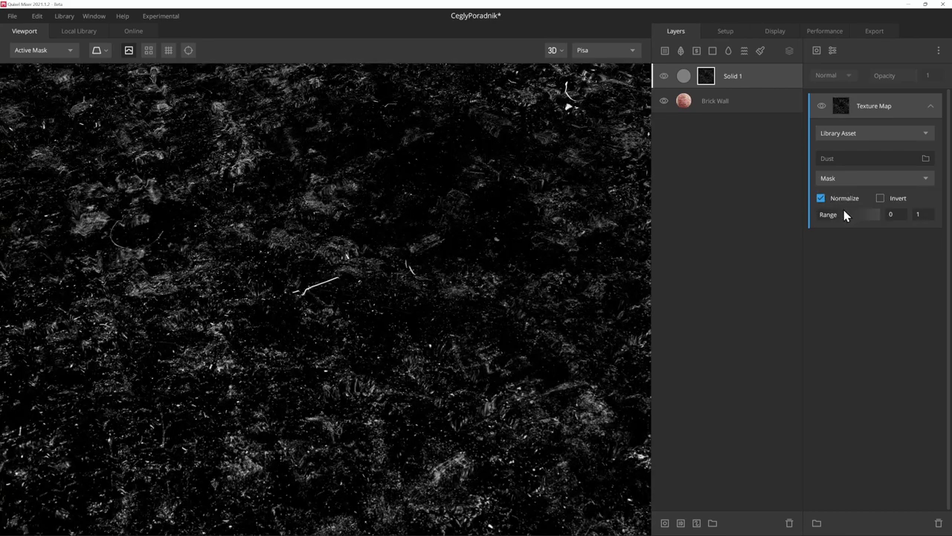
pyautogui.moveTo(879, 214); pyautogui.dragTo(835, 215)
pyautogui.scroll(2, 401, 189)
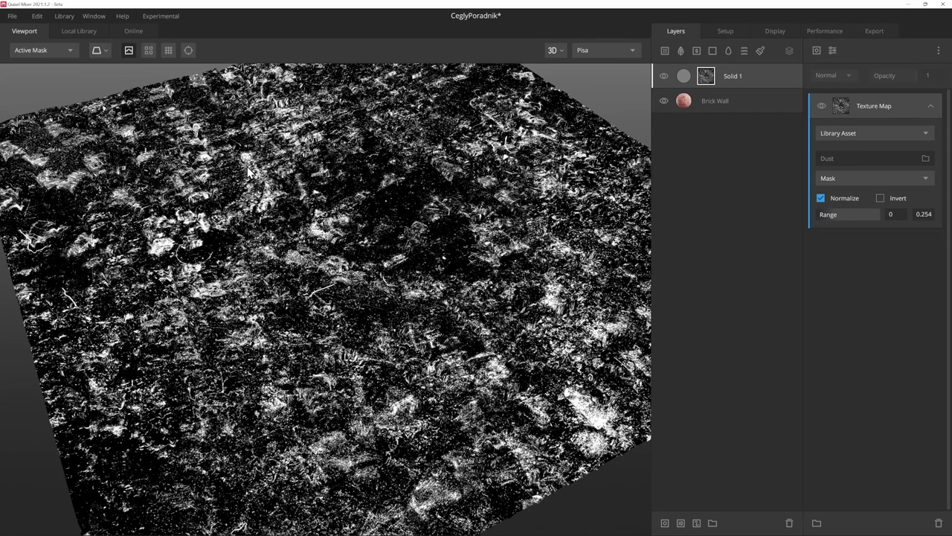
pyautogui.click(32, 51)
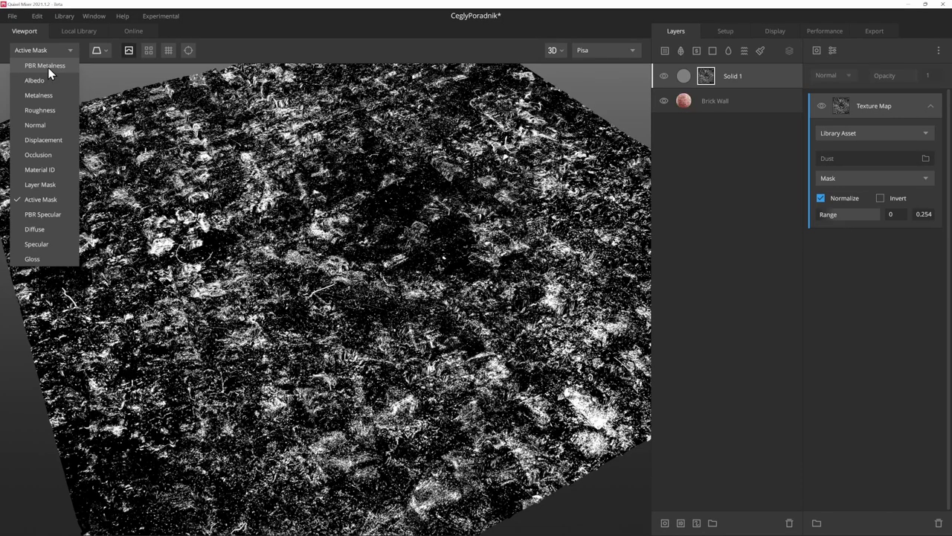
# Return the viewport to the PBR Metalness preview and adjust the Dust mask's Range maximum.
pyautogui.click(48, 66)
pyautogui.moveTo(395, 274)
pyautogui.mouseDown()
pyautogui.moveTo(380, 283)
pyautogui.moveTo(390, 288)
pyautogui.moveTo(376, 275)
pyautogui.mouseUp()
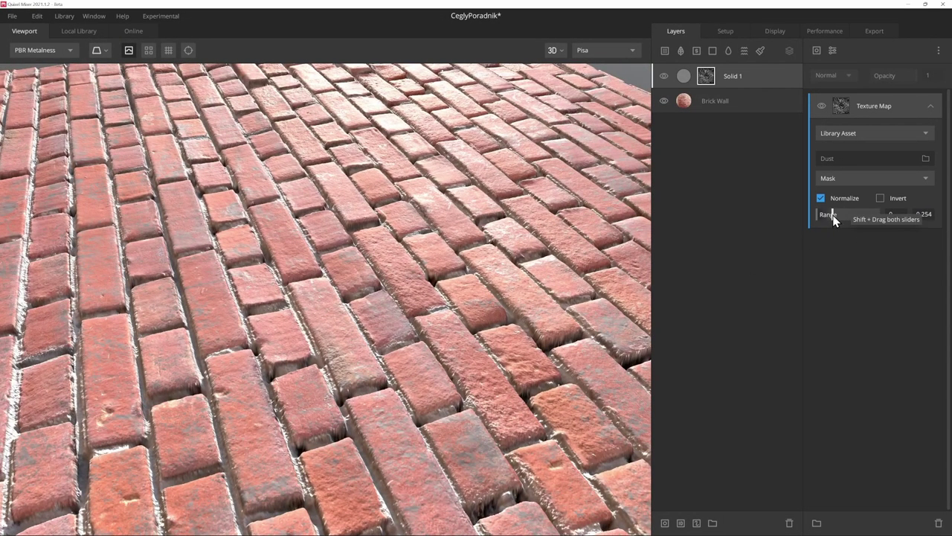
pyautogui.moveTo(835, 215)
pyautogui.mouseDown()
pyautogui.moveTo(853, 216)
pyautogui.moveTo(821, 222)
pyautogui.mouseUp()
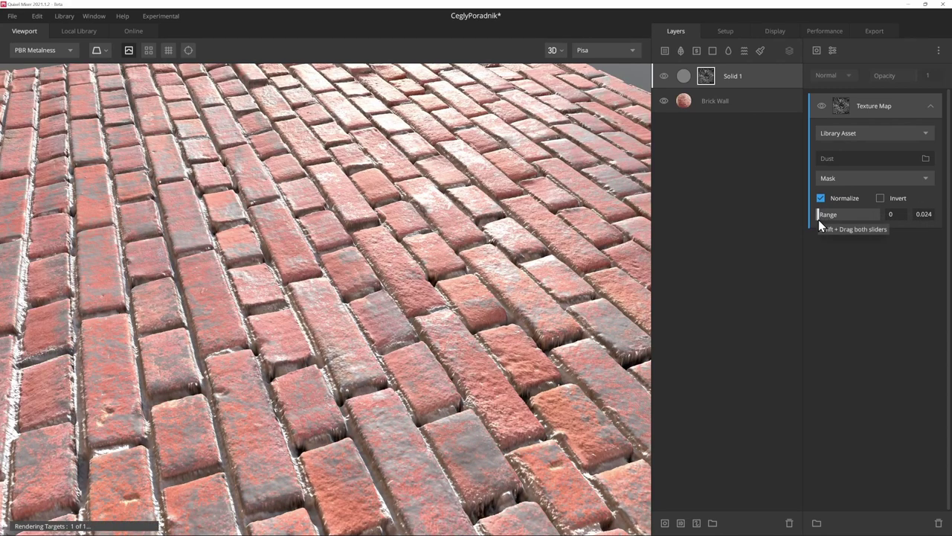
pyautogui.scroll(-5, 339, 256)
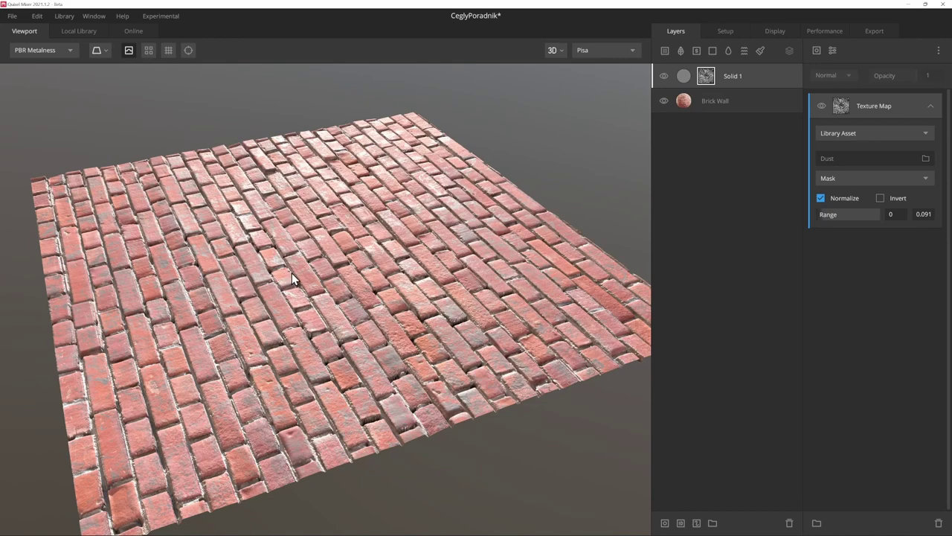
pyautogui.scroll(3, 291, 272)
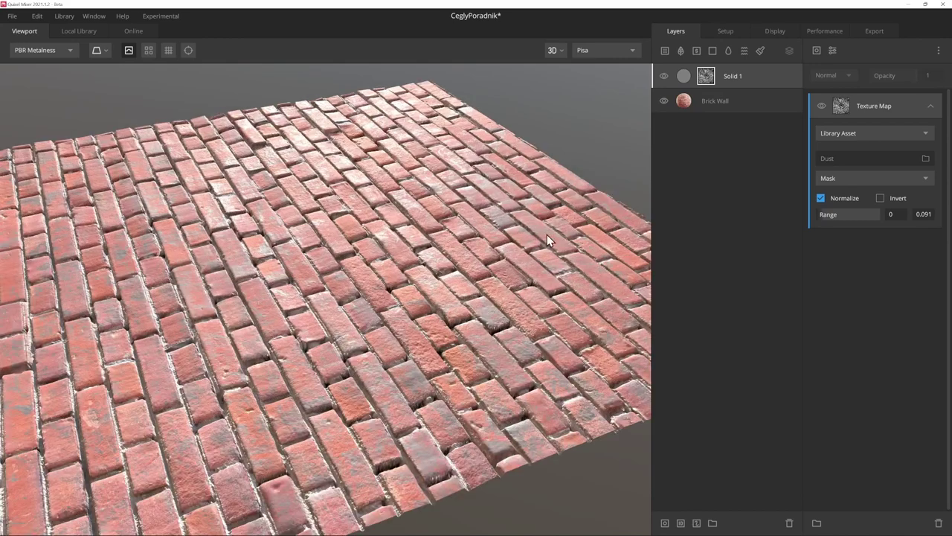
# Invert the Dust mask and raise its Range minimum to 0.778.
pyautogui.click(880, 197)
pyautogui.scroll(3, 330, 280)
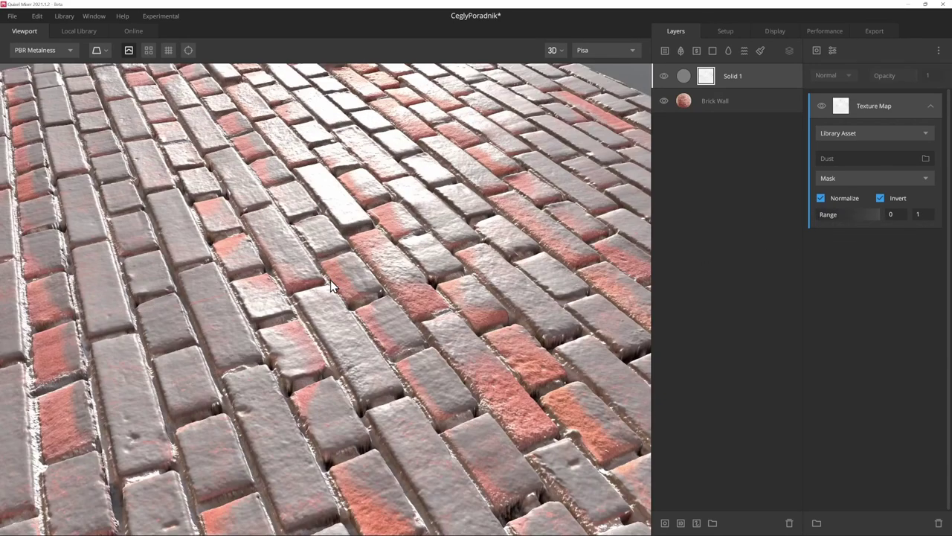
pyautogui.scroll(-3, 330, 280)
pyautogui.click(820, 215)
pyautogui.moveTo(820, 215)
pyautogui.mouseDown()
pyautogui.moveTo(875, 214)
pyautogui.moveTo(808, 214)
pyautogui.moveTo(860, 213)
pyautogui.mouseUp()
pyautogui.moveTo(483, 268)
pyautogui.mouseDown()
pyautogui.moveTo(385, 277)
pyautogui.moveTo(440, 265)
pyautogui.moveTo(453, 326)
pyautogui.moveTo(336, 302)
pyautogui.moveTo(398, 280)
pyautogui.mouseUp()
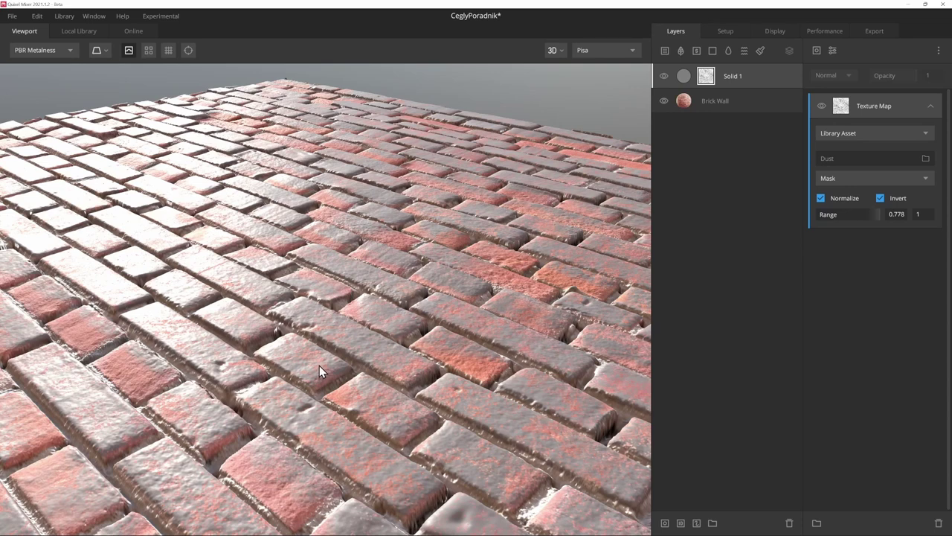
# Add Solid 2 with inverted Height -0.398 and Wrap to Underlying 1, clipped onto Solid 1.
pyautogui.click(713, 50)
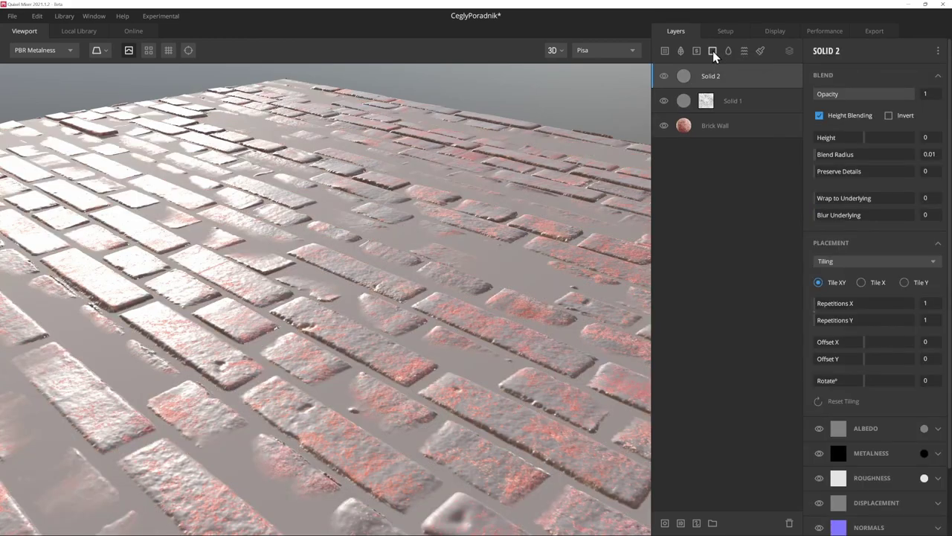
pyautogui.click(888, 115)
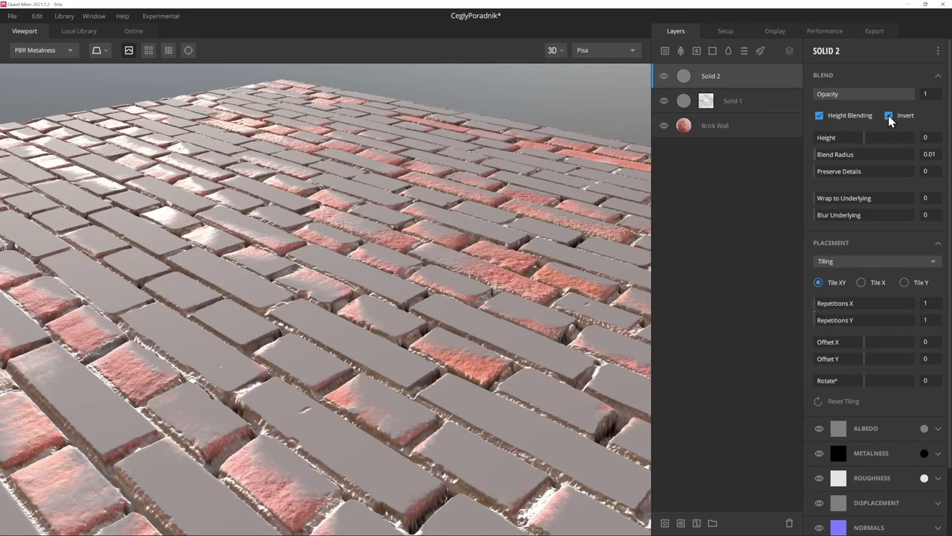
pyautogui.moveTo(863, 137); pyautogui.dragTo(864, 139)
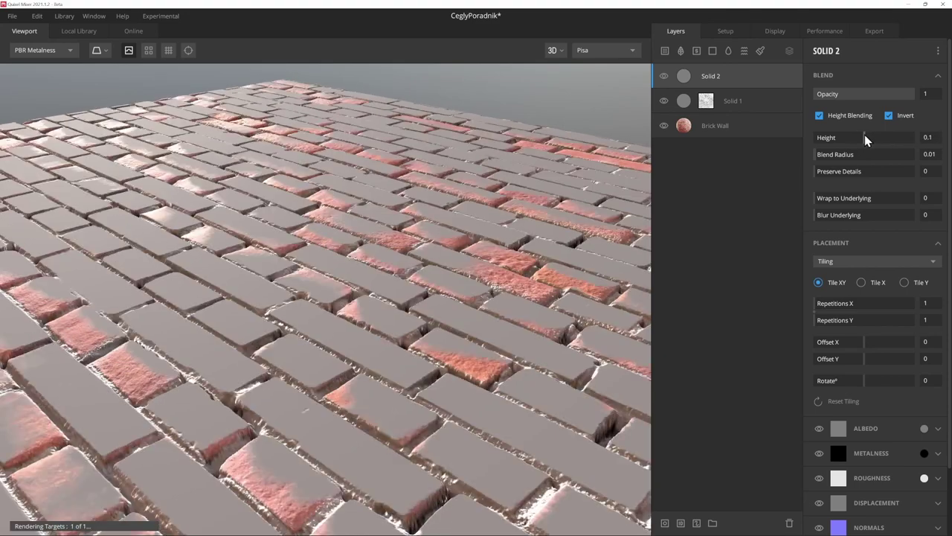
pyautogui.moveTo(819, 196); pyautogui.dragTo(913, 198)
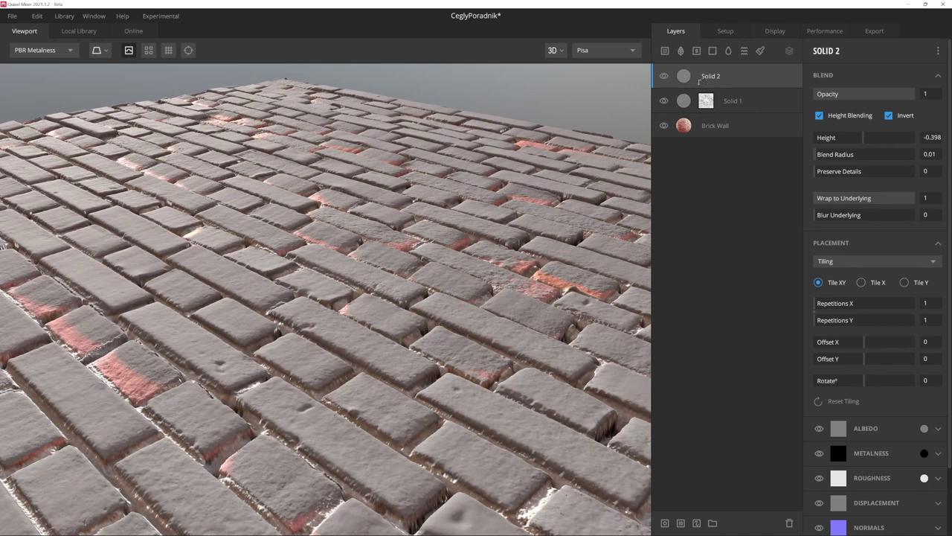
pyautogui.moveTo(696, 81); pyautogui.dragTo(694, 85)
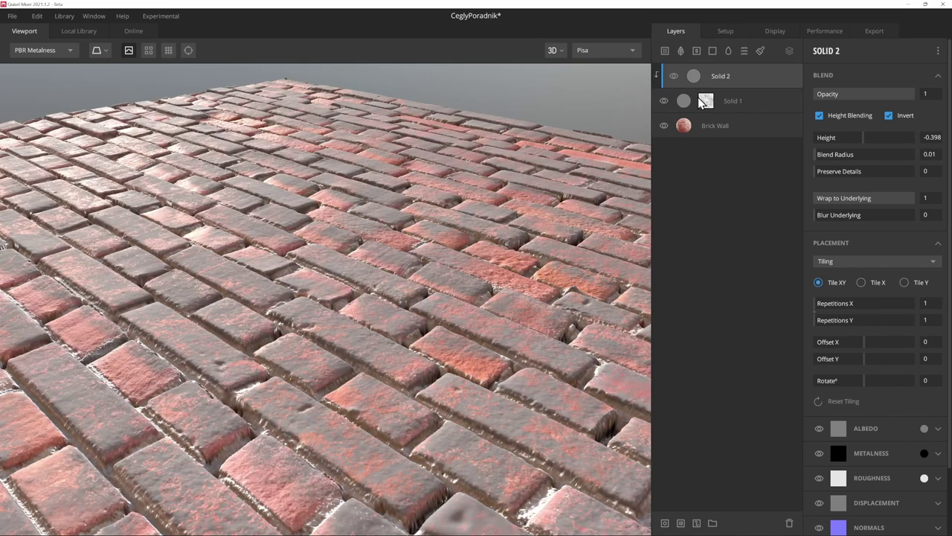
# Apply a bright green albedo colour to Solid 2 and view the green-coated bricks up close.
pyautogui.click(922, 428)
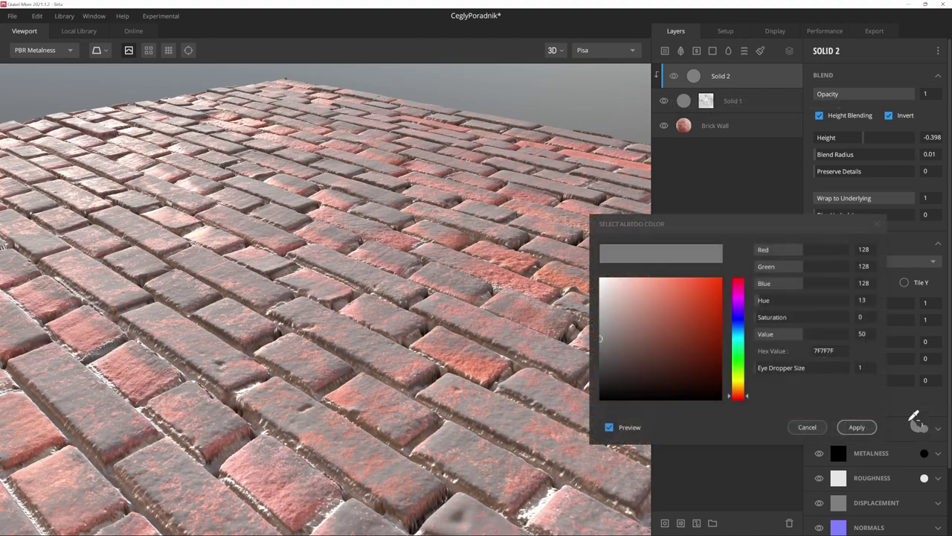
pyautogui.moveTo(701, 315); pyautogui.dragTo(750, 248)
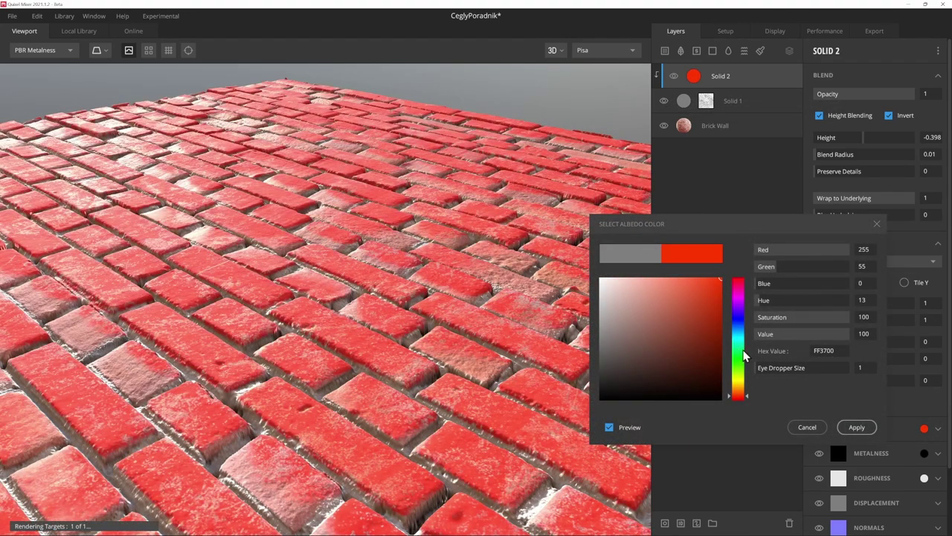
pyautogui.moveTo(744, 357); pyautogui.dragTo(741, 365)
pyautogui.click(857, 427)
pyautogui.scroll(3, 519, 328)
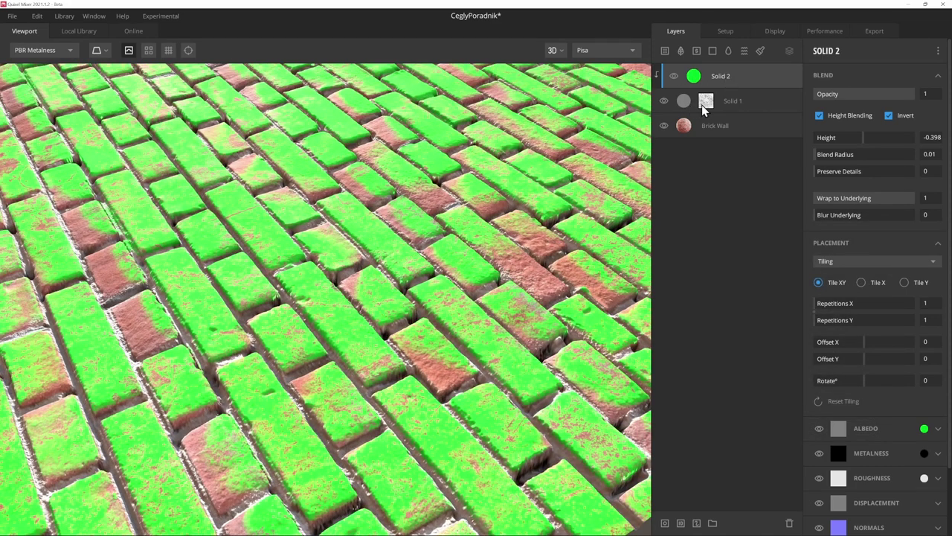
pyautogui.moveTo(542, 182); pyautogui.dragTo(353, 193)
pyautogui.moveTo(423, 207); pyautogui.dragTo(385, 245)
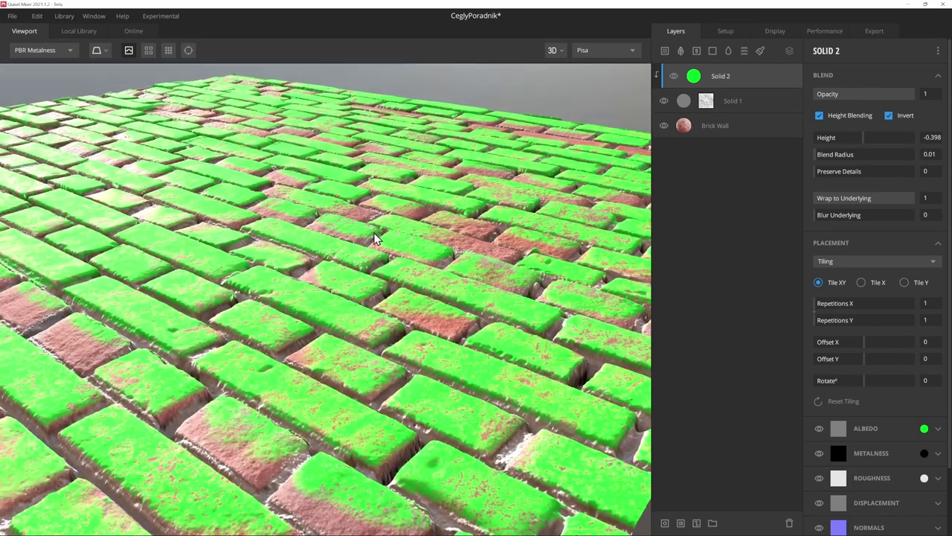
pyautogui.scroll(-3, 869, 416)
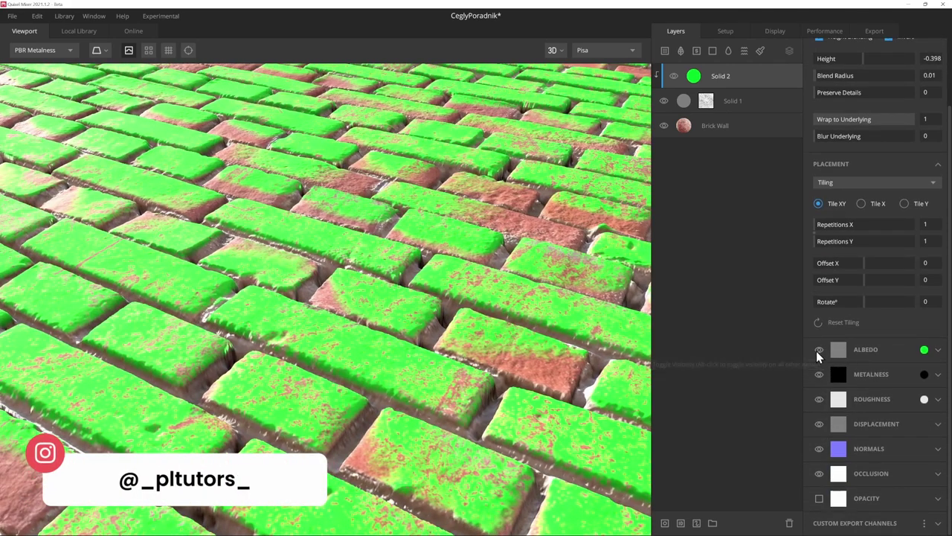
# Disable Solid 2's albedo and roughness channels and drag its Wrap to Underlying to 0.
pyautogui.click(821, 349)
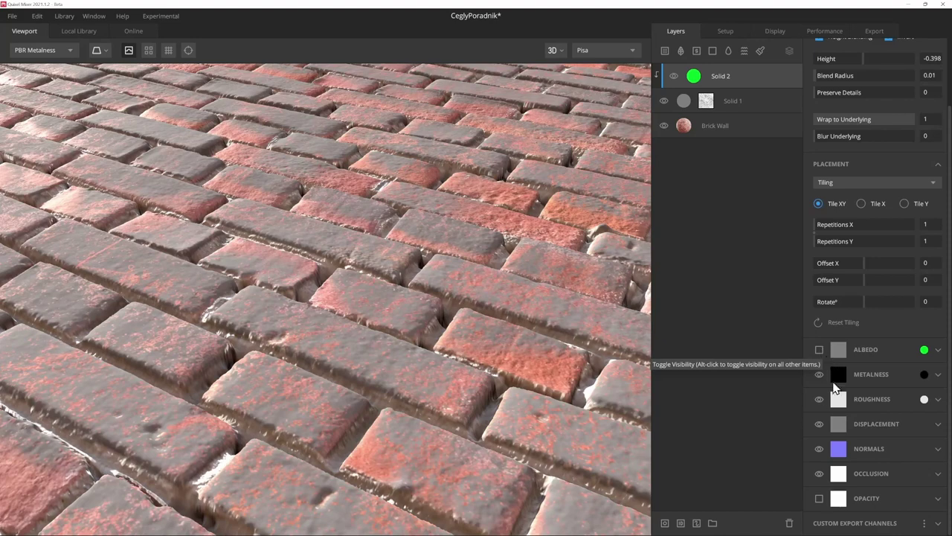
pyautogui.click(819, 398)
pyautogui.moveTo(425, 298); pyautogui.dragTo(357, 311)
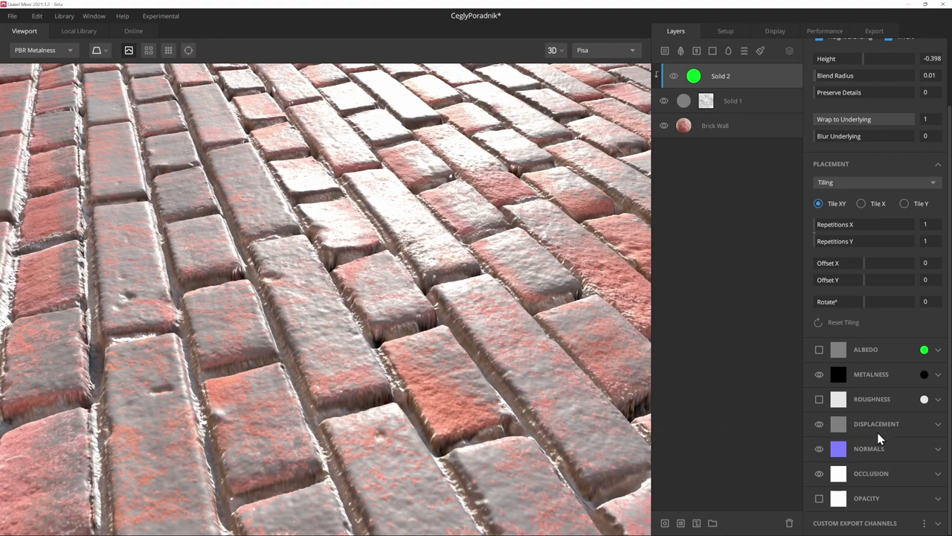
pyautogui.scroll(1, 881, 432)
pyautogui.scroll(1, 877, 432)
pyautogui.scroll(2, 435, 277)
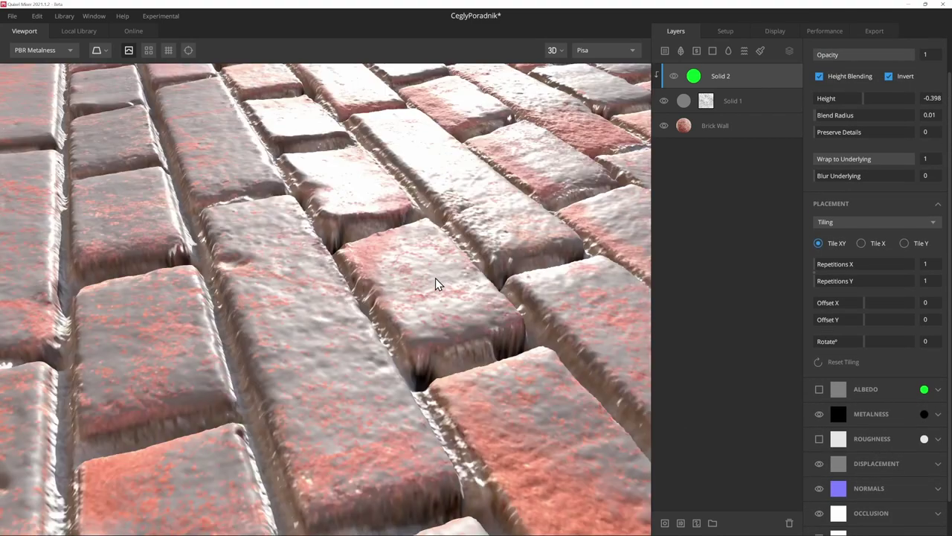
pyautogui.scroll(-1, 435, 277)
pyautogui.scroll(-1, 437, 283)
pyautogui.scroll(2, 915, 200)
pyautogui.moveTo(915, 199); pyautogui.dragTo(756, 196)
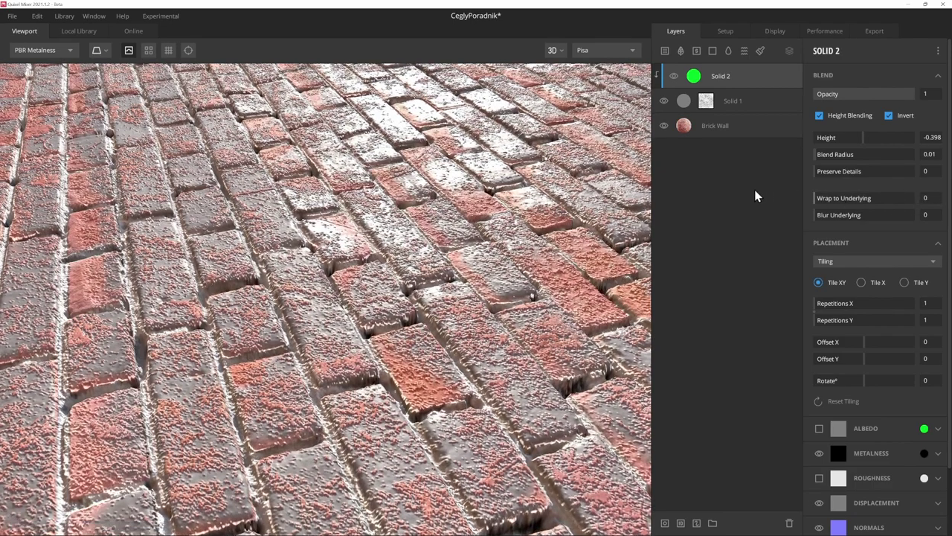
# Turn off Invert on Solid 2 and set Wrap to Underlying to 0.657.
pyautogui.moveTo(863, 136); pyautogui.dragTo(863, 144)
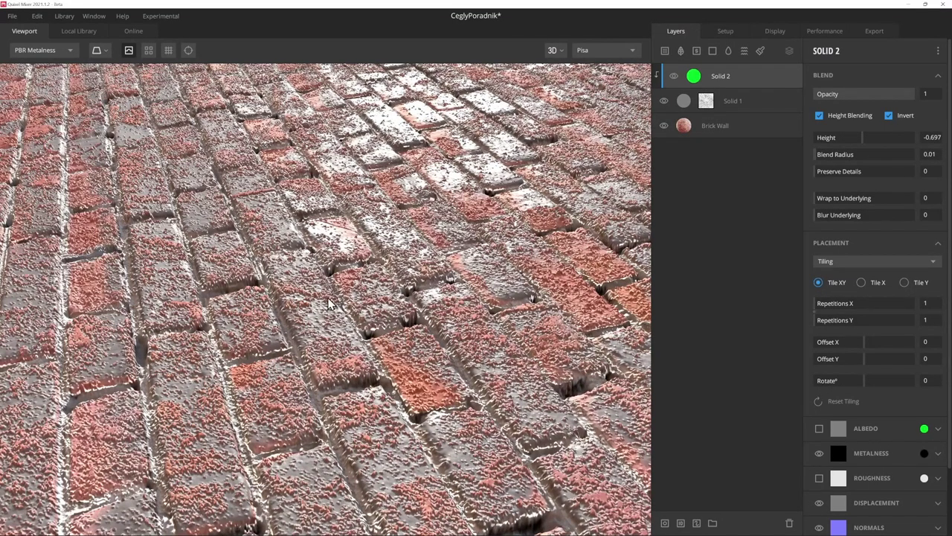
pyautogui.click(889, 116)
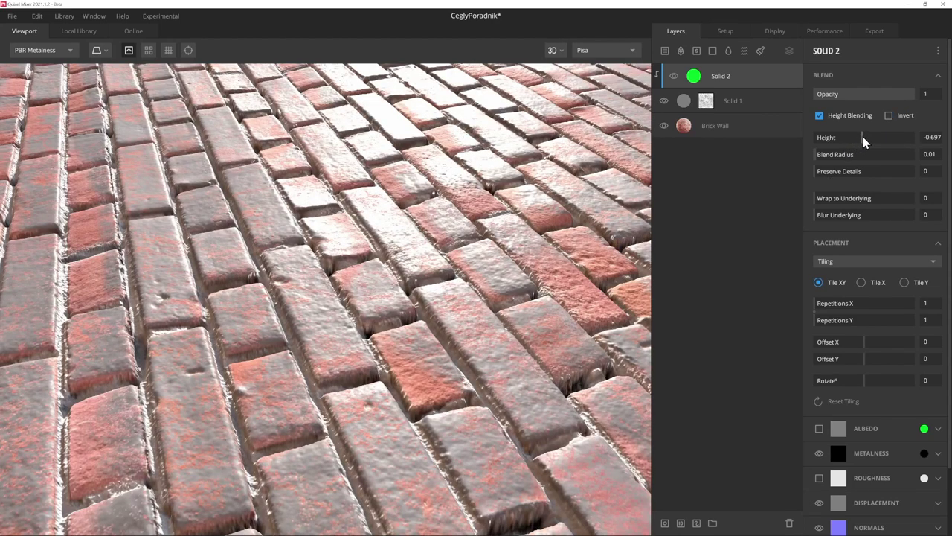
pyautogui.moveTo(863, 141); pyautogui.dragTo(865, 139)
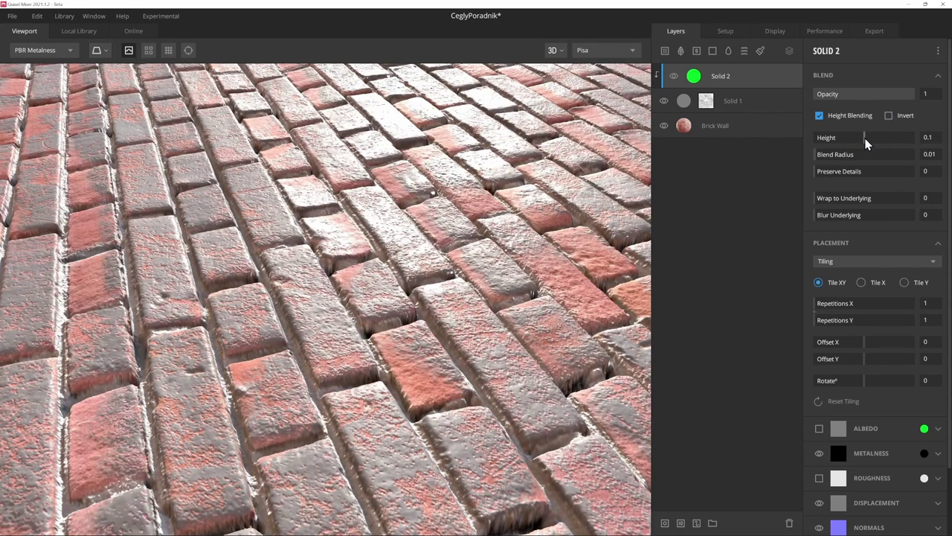
pyautogui.hotkey('ctrl', 'z')
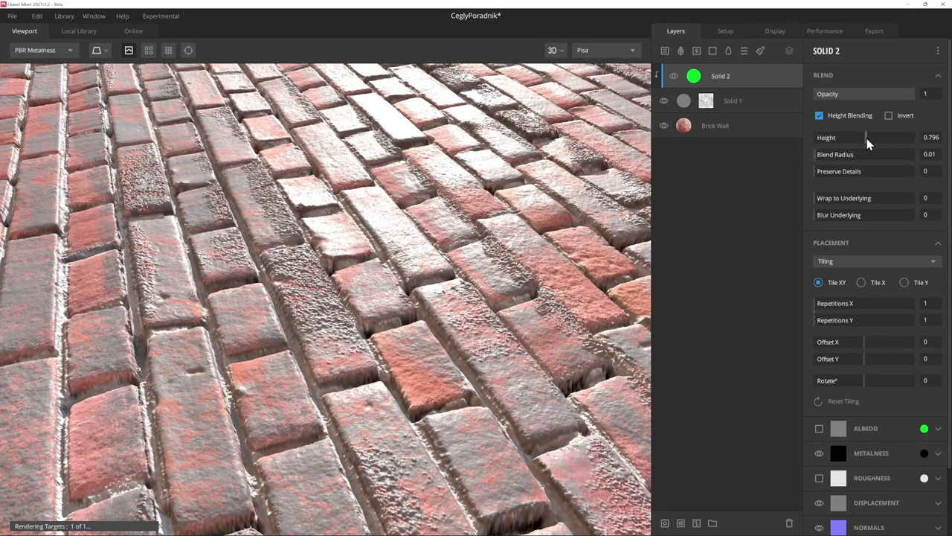
pyautogui.click(865, 135)
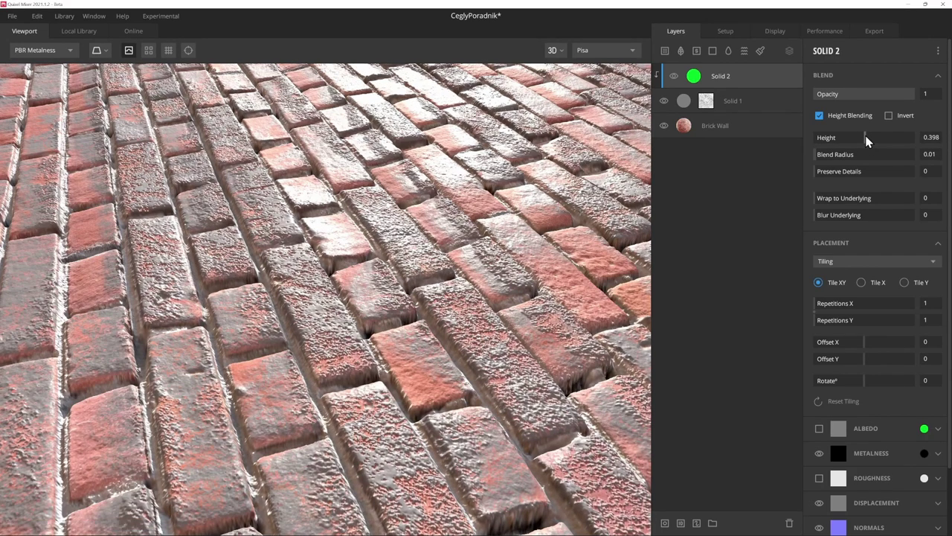
pyautogui.moveTo(816, 197); pyautogui.dragTo(882, 198)
# Lower Solid 2's blend Height to 0.299 and inspect the bricks from several angles.
pyautogui.scroll(-5, 493, 238)
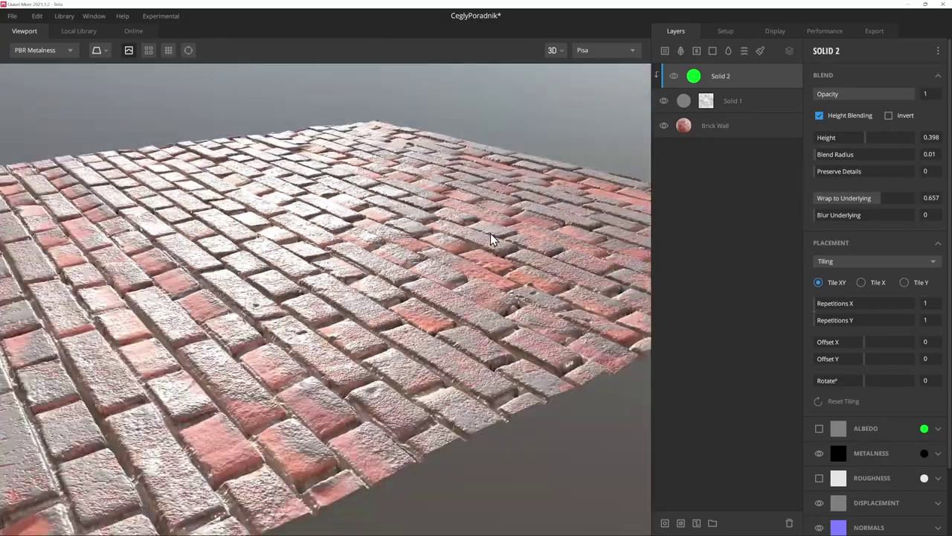
pyautogui.moveTo(493, 238)
pyautogui.mouseDown()
pyautogui.moveTo(436, 282)
pyautogui.moveTo(796, 141)
pyautogui.mouseUp()
pyautogui.scroll(5, 432, 276)
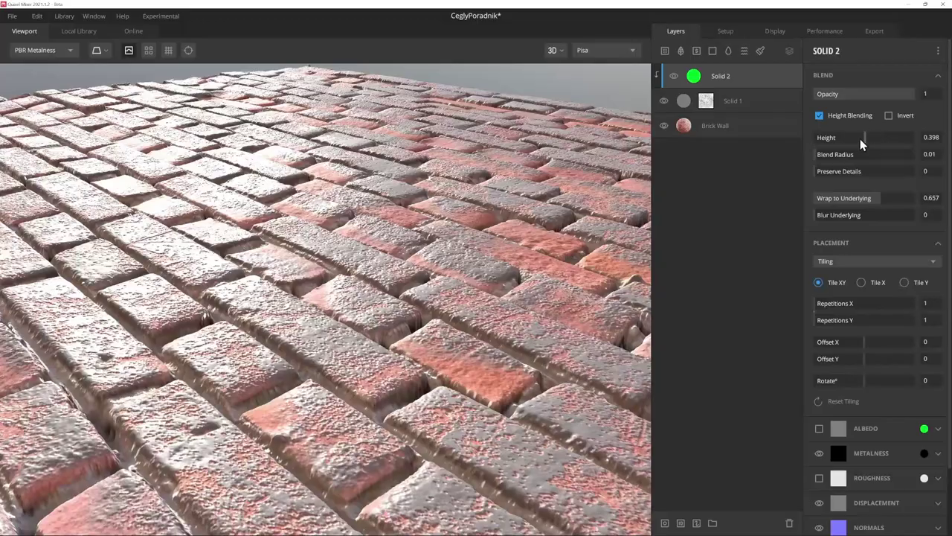
pyautogui.moveTo(861, 144); pyautogui.dragTo(865, 142)
pyautogui.moveTo(446, 223); pyautogui.dragTo(357, 250)
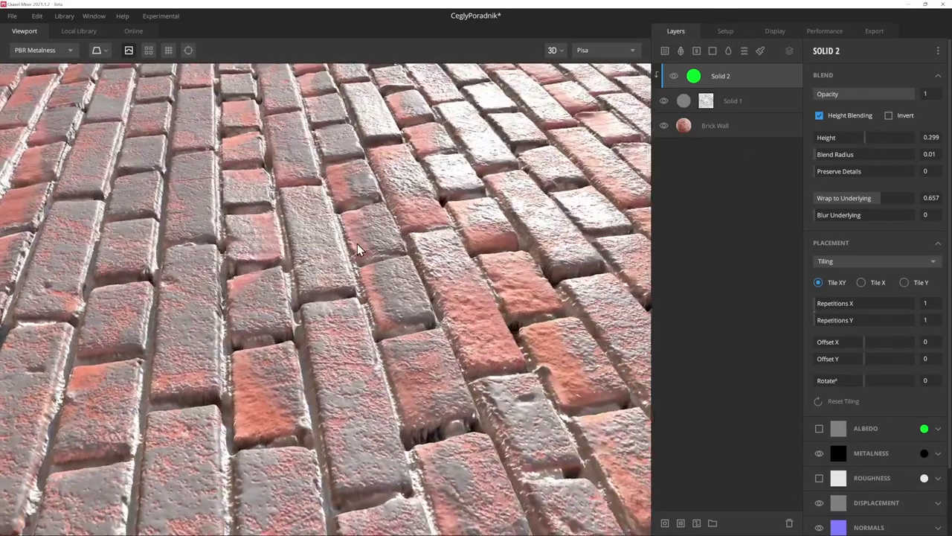
pyautogui.scroll(3, 339, 331)
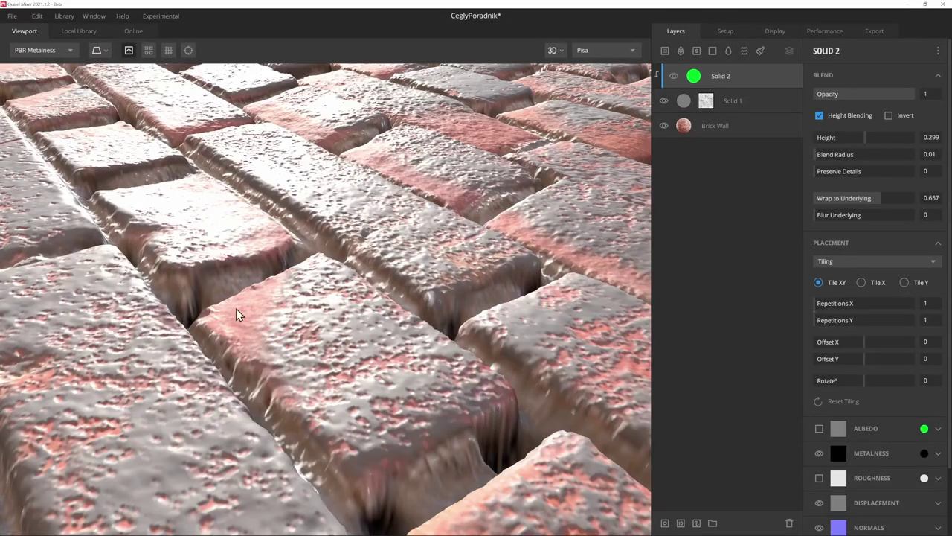
pyautogui.scroll(-5, 237, 314)
pyautogui.scroll(-5, 246, 315)
pyautogui.scroll(3, 260, 316)
pyautogui.scroll(2, 271, 316)
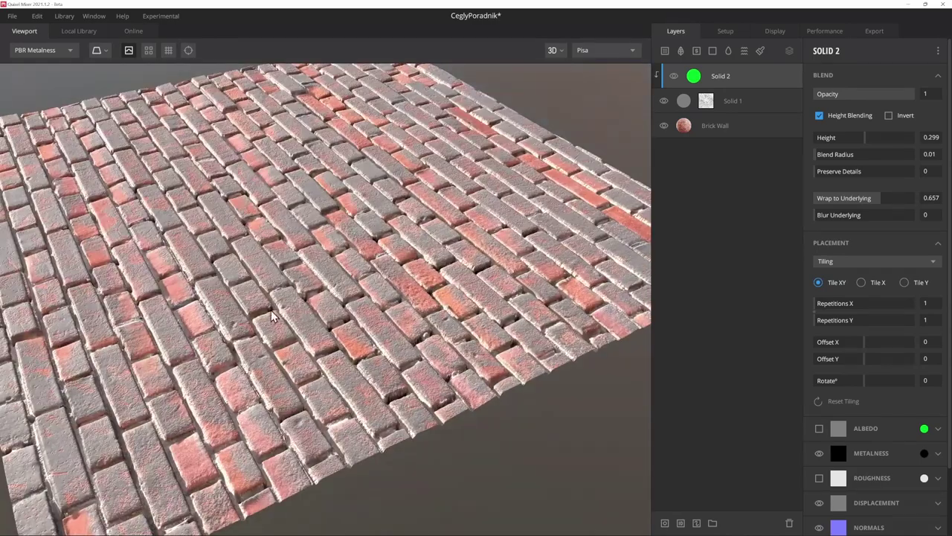
pyautogui.moveTo(271, 316)
pyautogui.keyDown('shift'); pyautogui.mouseDown()
pyautogui.moveTo(305, 323)
pyautogui.moveTo(403, 294)
pyautogui.mouseUp(); pyautogui.keyUp('shift')
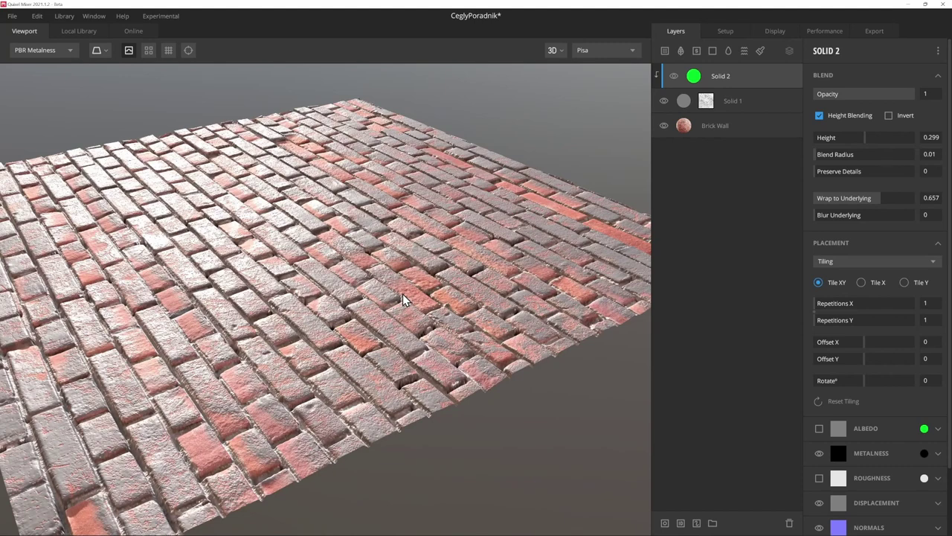
# Add a Solid 3 layer clipped to Solid 2 with a bright green albedo.
pyautogui.click(713, 50)
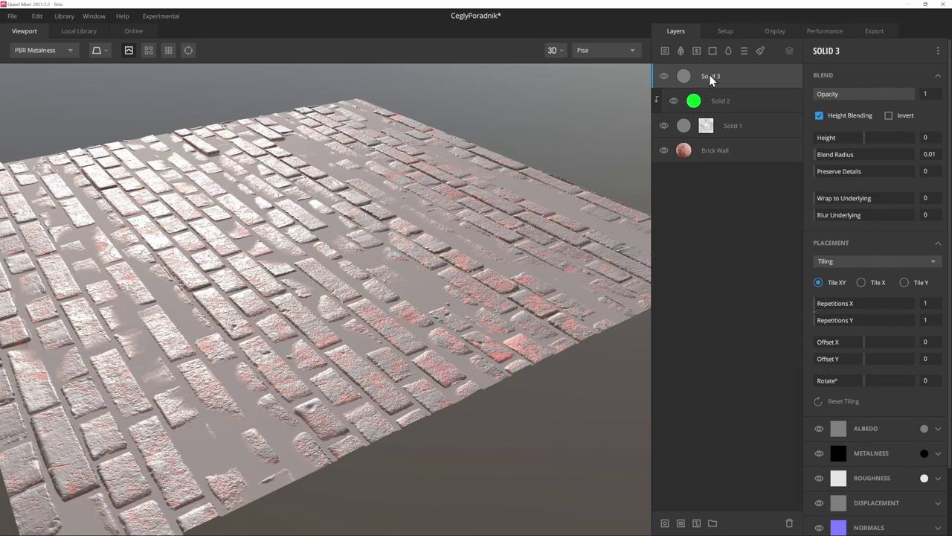
pyautogui.moveTo(712, 80); pyautogui.dragTo(713, 88)
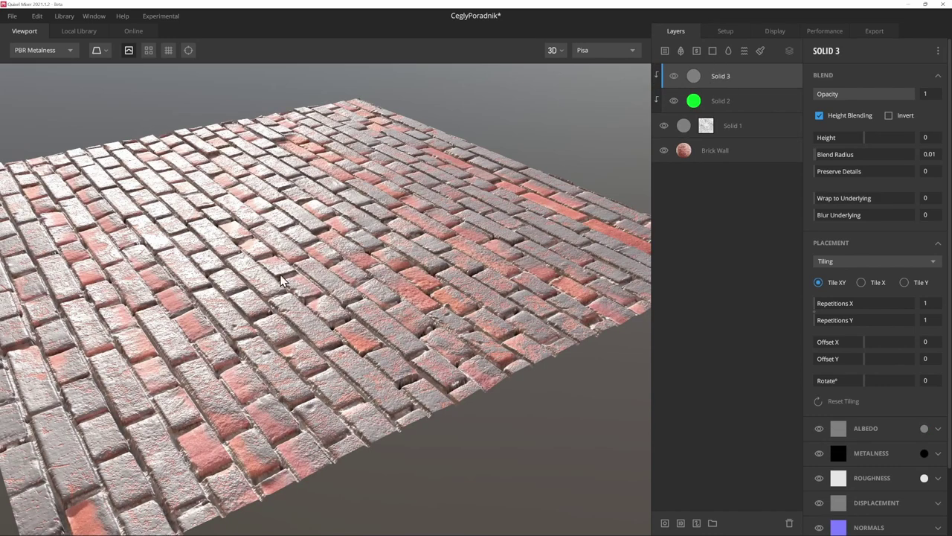
pyautogui.click(924, 428)
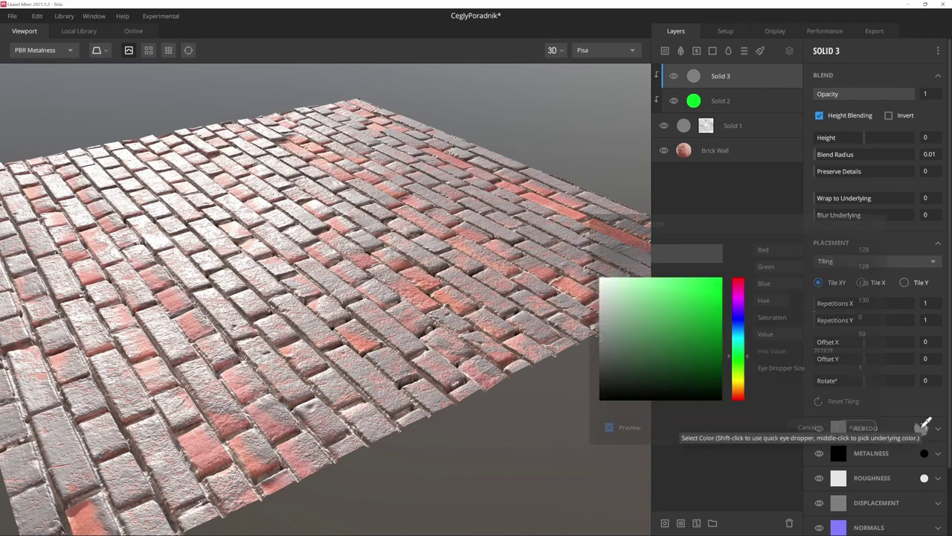
pyautogui.click(718, 282)
# Confirm the green albedo, then set Solid 3 to Invert, Height -0.299, Wrap to Underlying 1.
pyautogui.click(858, 428)
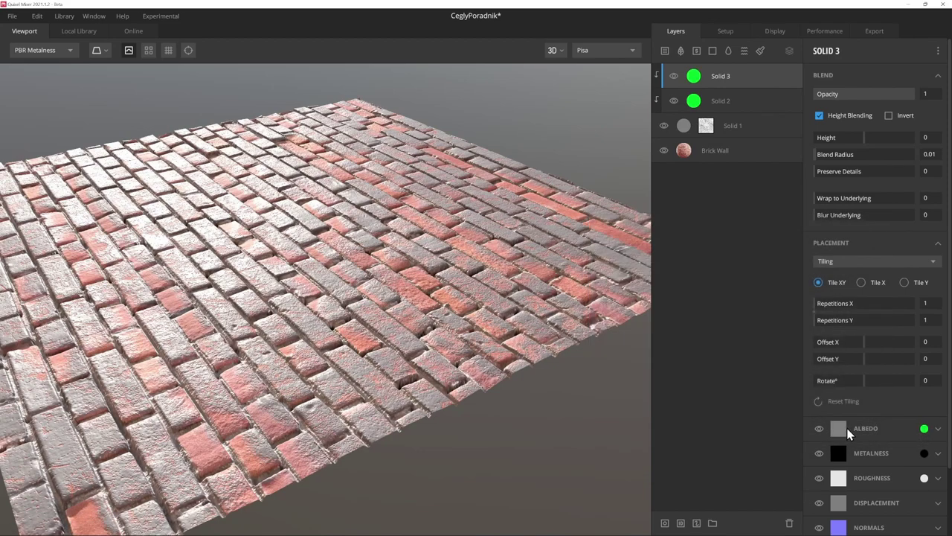
pyautogui.moveTo(517, 291); pyautogui.dragTo(468, 272)
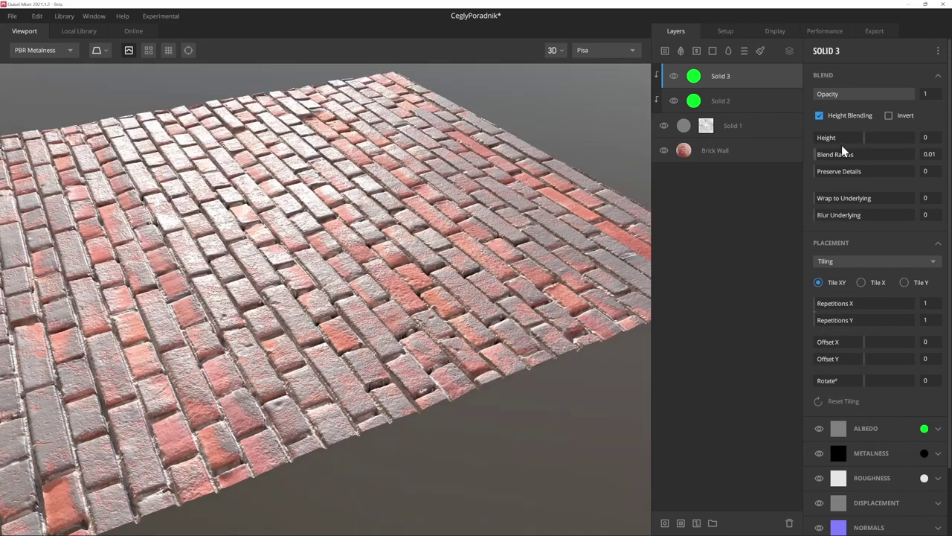
pyautogui.click(888, 115)
pyautogui.click(869, 138)
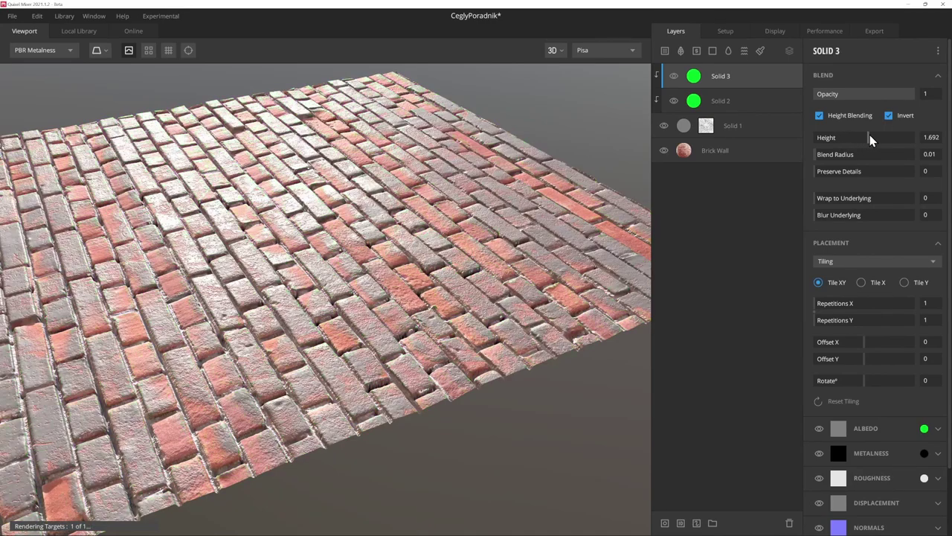
pyautogui.moveTo(867, 140); pyautogui.dragTo(866, 139)
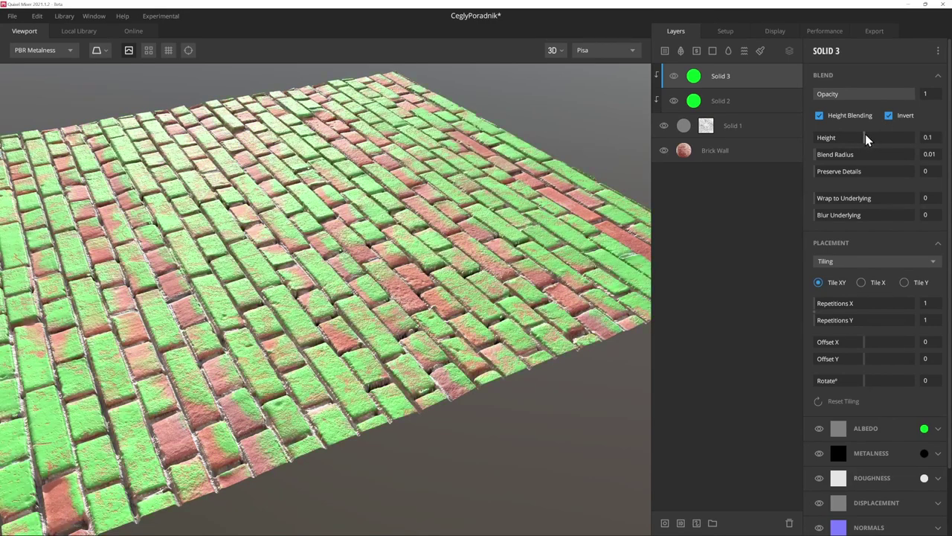
pyautogui.moveTo(818, 198); pyautogui.dragTo(914, 198)
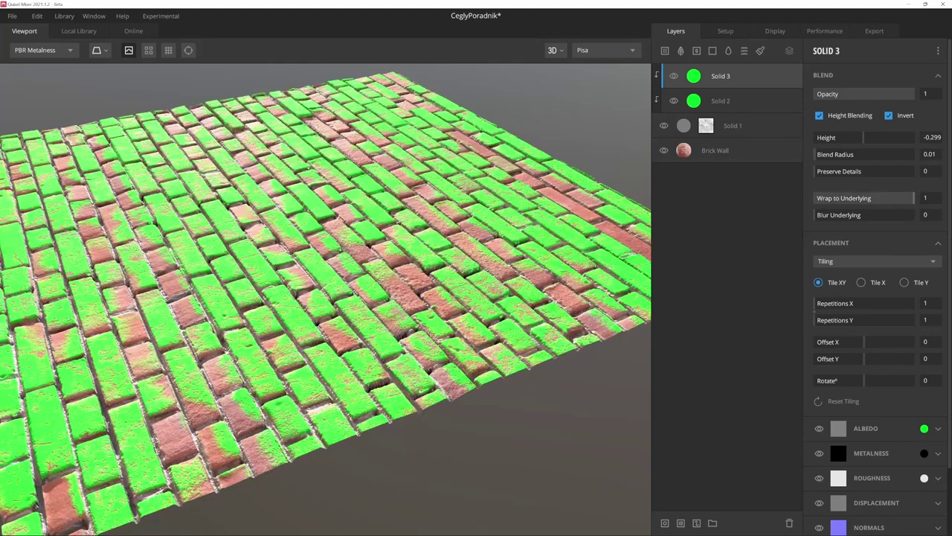
# Set Solid 3's albedo to black and its roughness colour to light grey C6C6C6.
pyautogui.scroll(5, 481, 250)
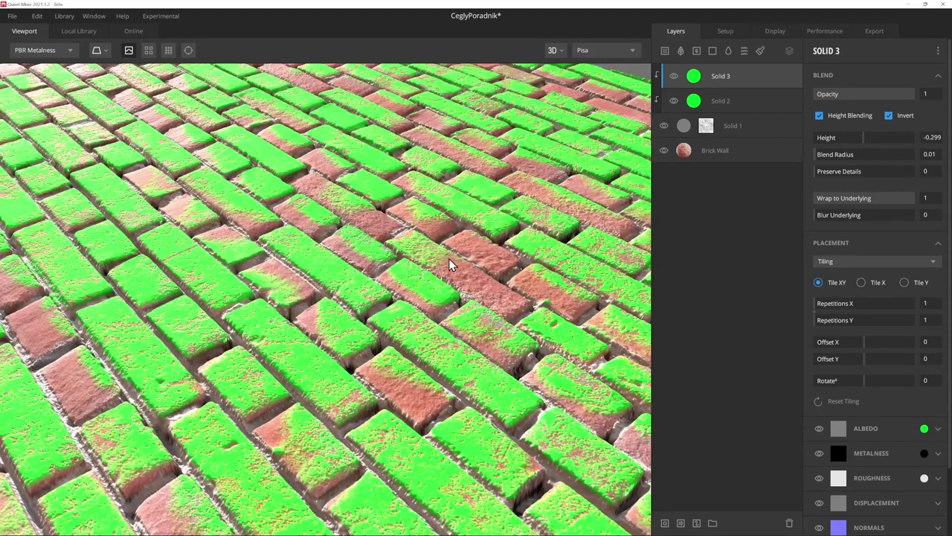
pyautogui.click(924, 427)
pyautogui.click(601, 399)
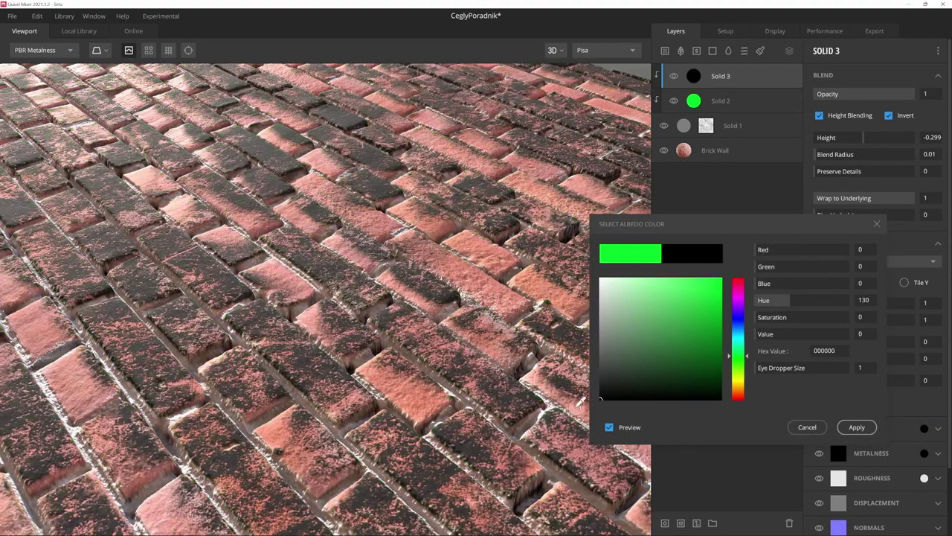
pyautogui.click(857, 427)
pyautogui.scroll(-1, 893, 439)
pyautogui.click(924, 438)
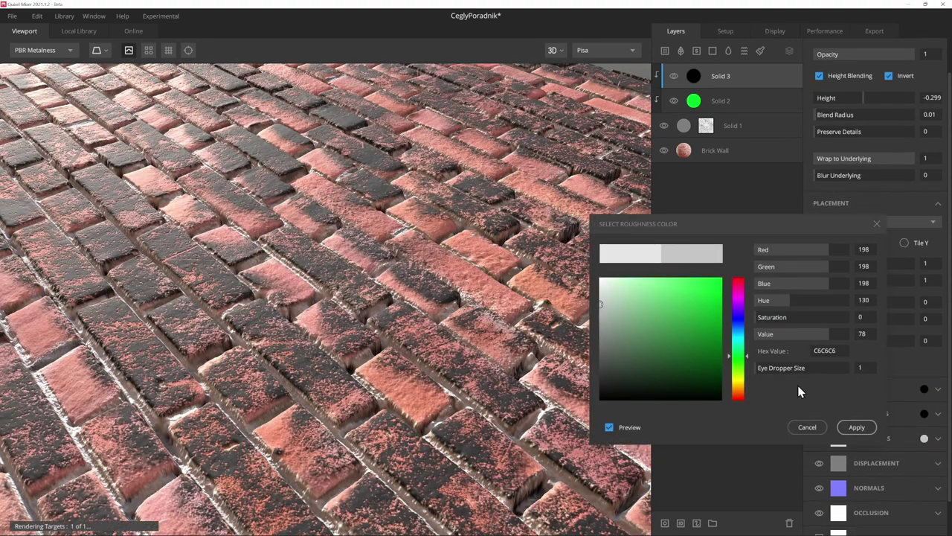
pyautogui.click(858, 427)
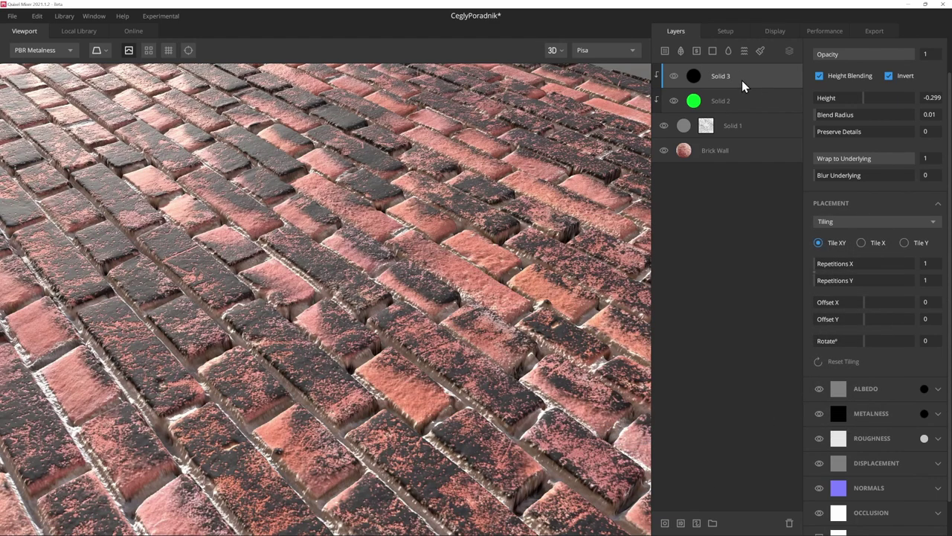
# Add a Texture Map mask to Solid 3 using the Grunge library asset's Mask channel.
pyautogui.click(665, 523)
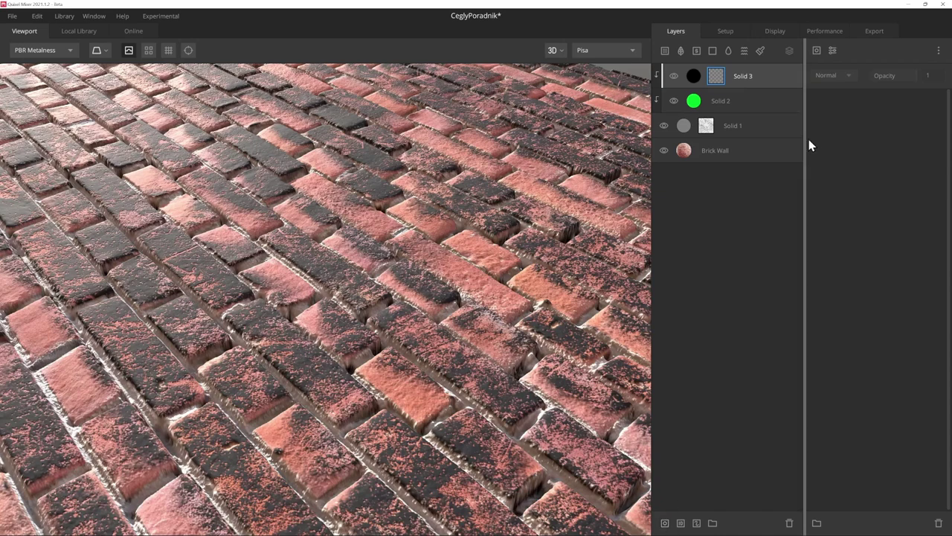
pyautogui.click(817, 53)
pyautogui.click(833, 80)
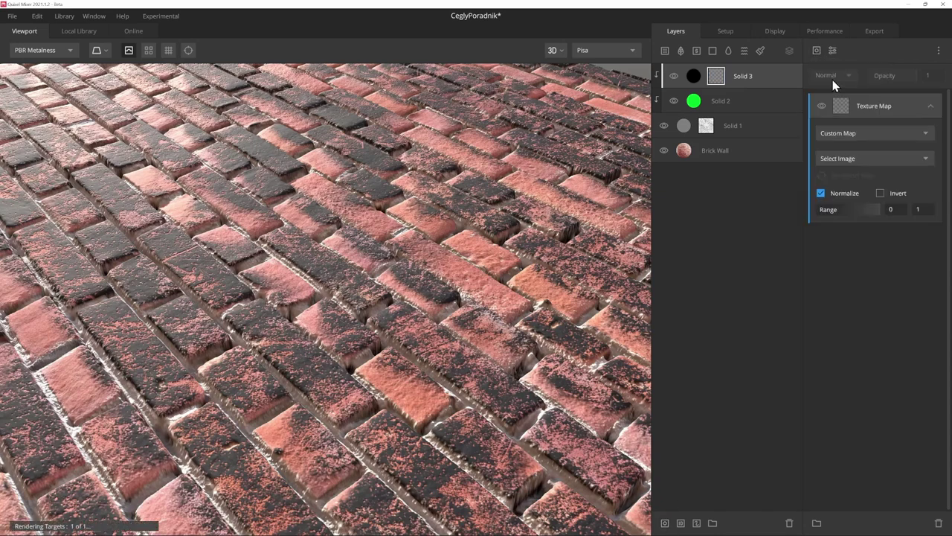
pyautogui.click(877, 140)
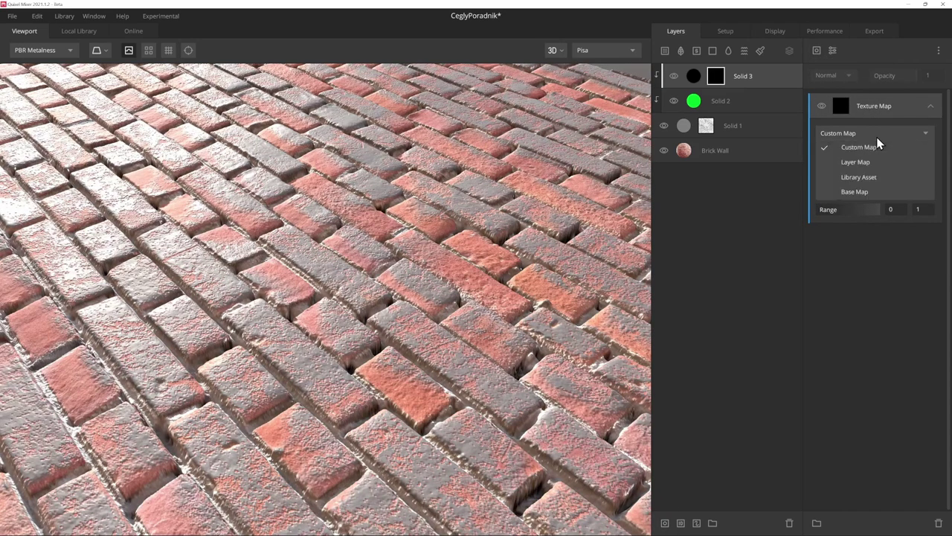
pyautogui.click(867, 177)
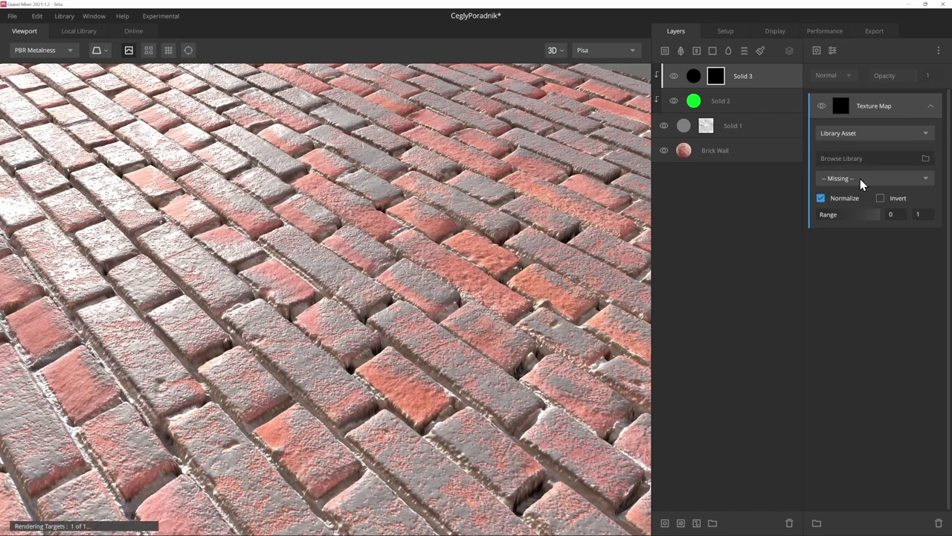
pyautogui.click(926, 158)
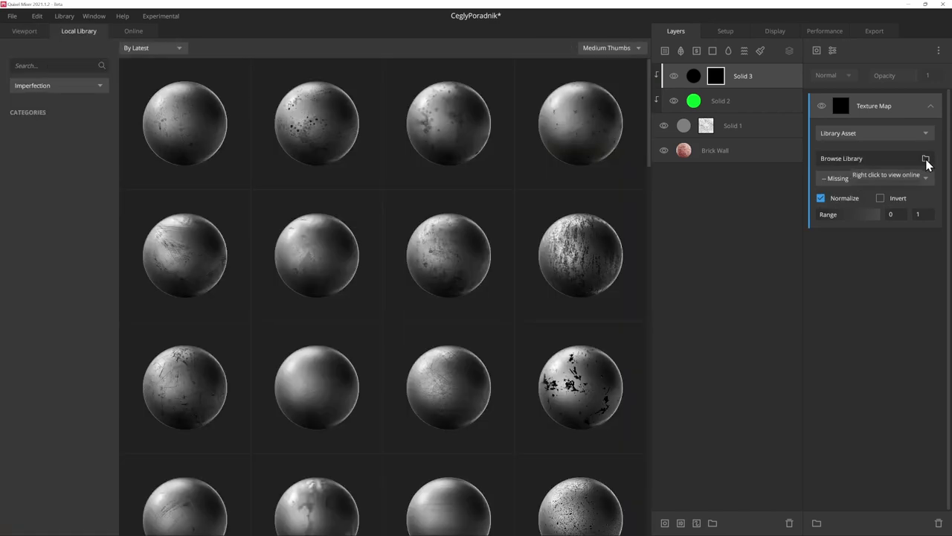
pyautogui.click(318, 149)
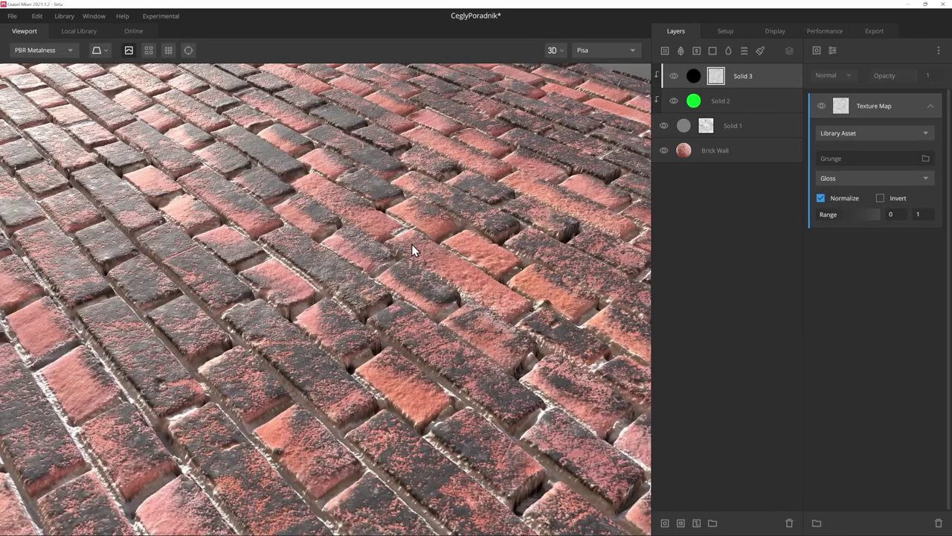
pyautogui.click(849, 178)
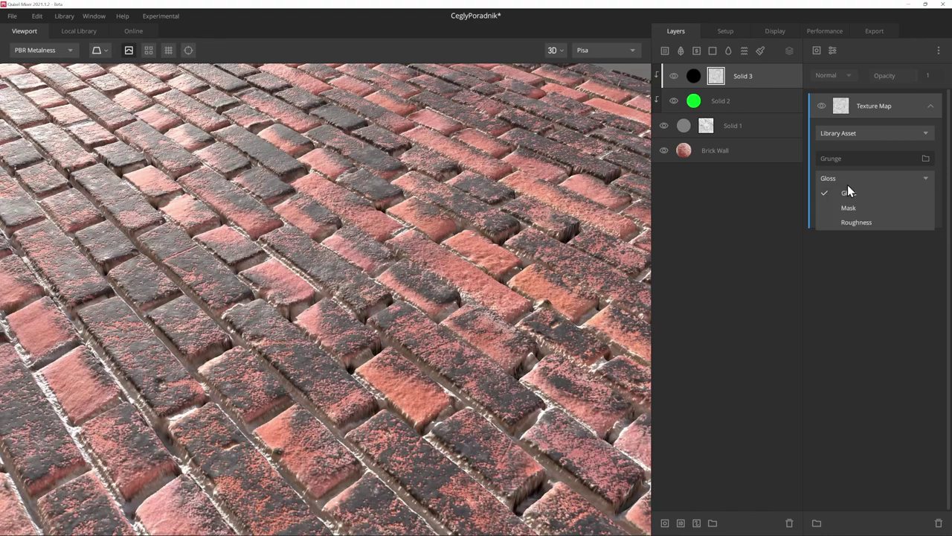
pyautogui.click(850, 205)
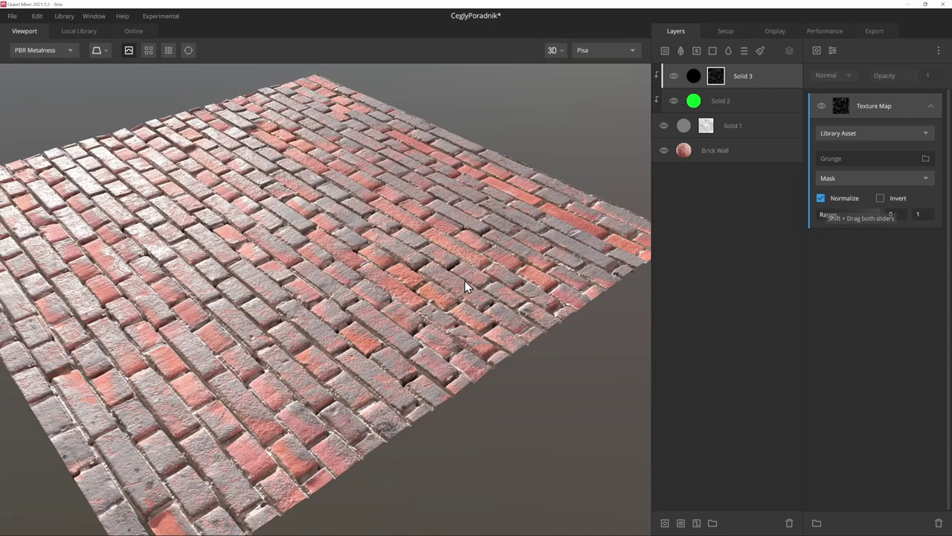
# Normalize the grunge mask and narrow its range to 0–0.107.
pyautogui.click(818, 195)
pyautogui.moveTo(823, 215)
pyautogui.mouseDown()
pyautogui.moveTo(850, 215)
pyautogui.moveTo(824, 215)
pyautogui.mouseUp()
pyautogui.moveTo(387, 298)
pyautogui.mouseDown()
pyautogui.moveTo(200, 291)
pyautogui.moveTo(318, 279)
pyautogui.moveTo(335, 260)
pyautogui.moveTo(324, 286)
pyautogui.mouseUp()
pyautogui.scroll(3, 323, 286)
pyautogui.scroll(3, 365, 253)
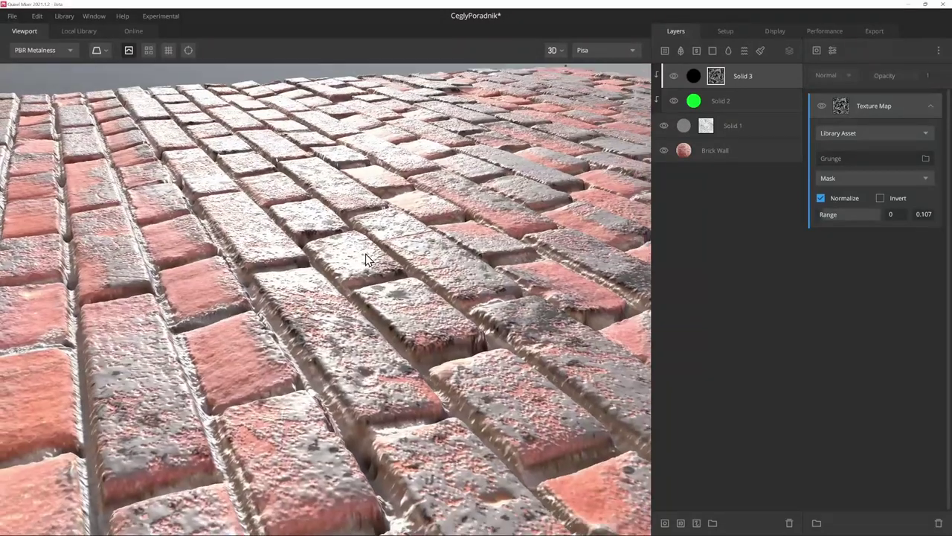
pyautogui.scroll(2, 369, 259)
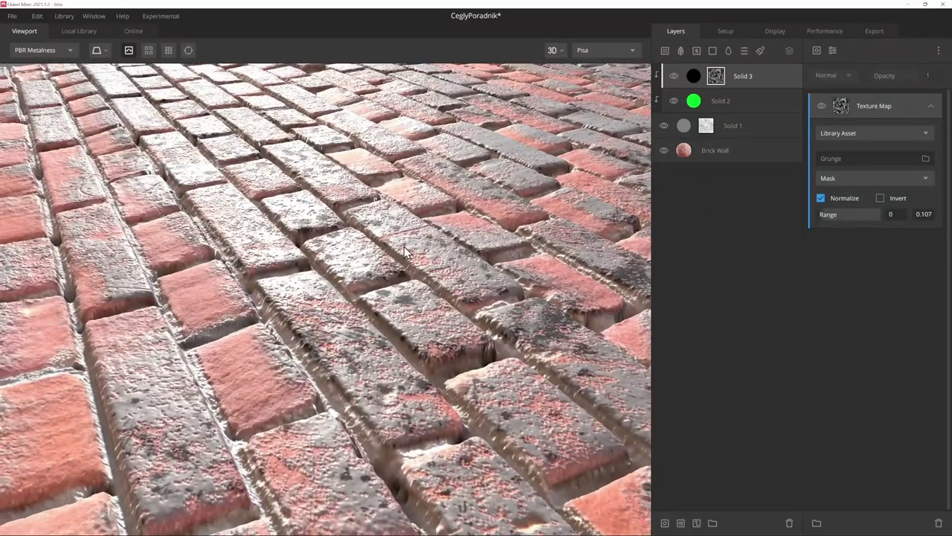
# Expand Solid 3's Albedo settings and drop its opacity below full.
pyautogui.click(699, 76)
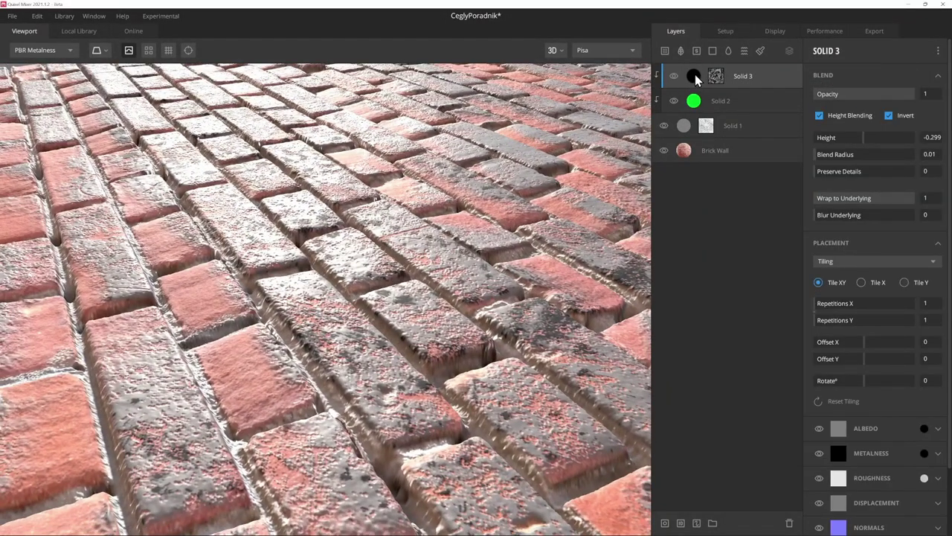
pyautogui.click(938, 428)
pyautogui.scroll(-2, 943, 370)
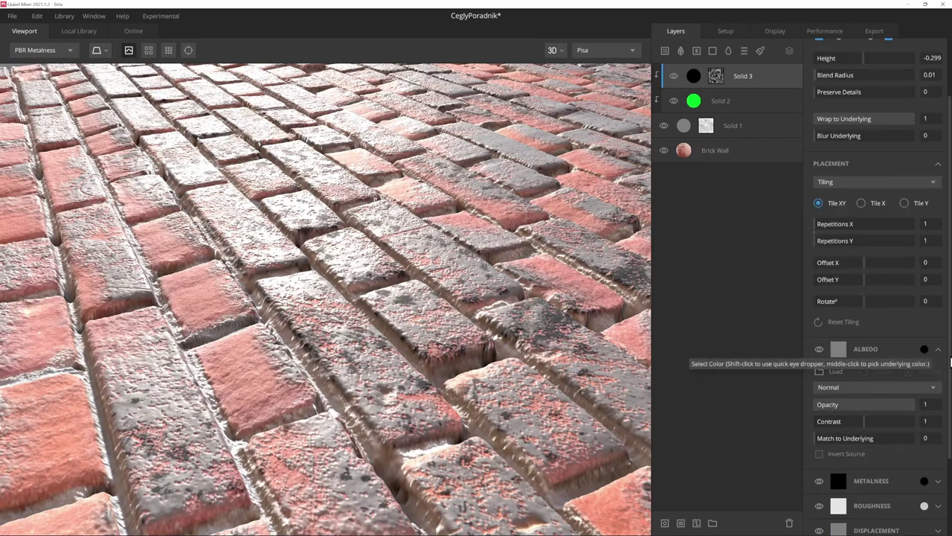
pyautogui.moveTo(904, 408)
pyautogui.mouseDown()
pyautogui.moveTo(838, 398)
pyautogui.moveTo(848, 404)
pyautogui.mouseUp()
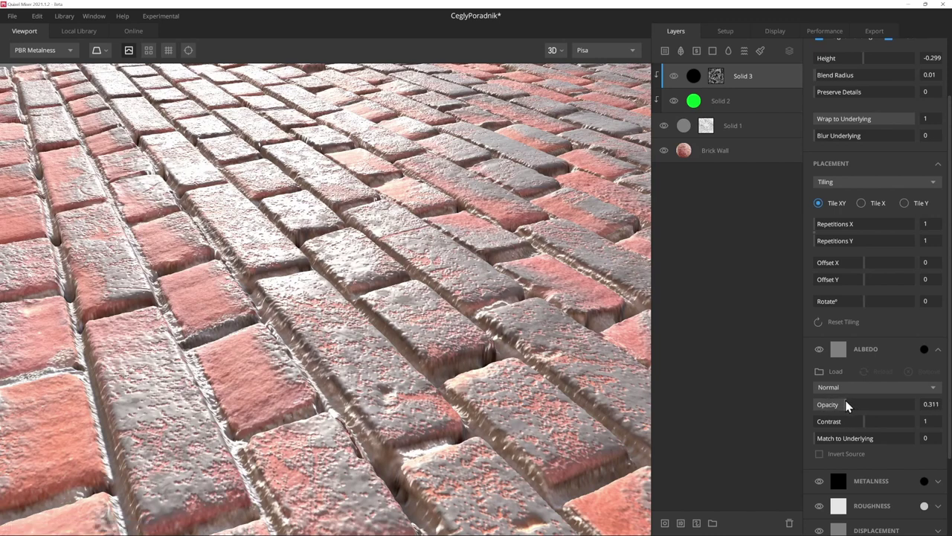
pyautogui.scroll(-3, 889, 368)
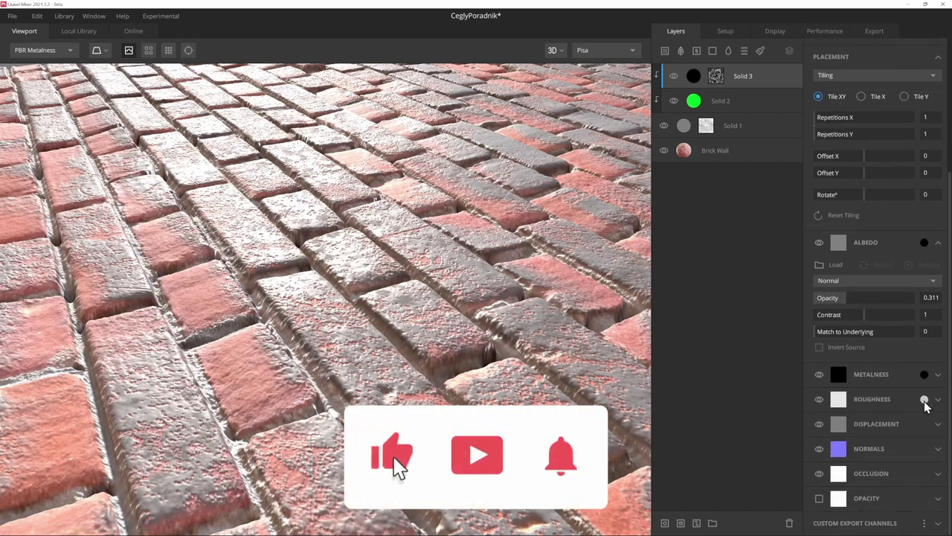
# Give Solid 3 a light grey (217) roughness colour.
pyautogui.click(924, 399)
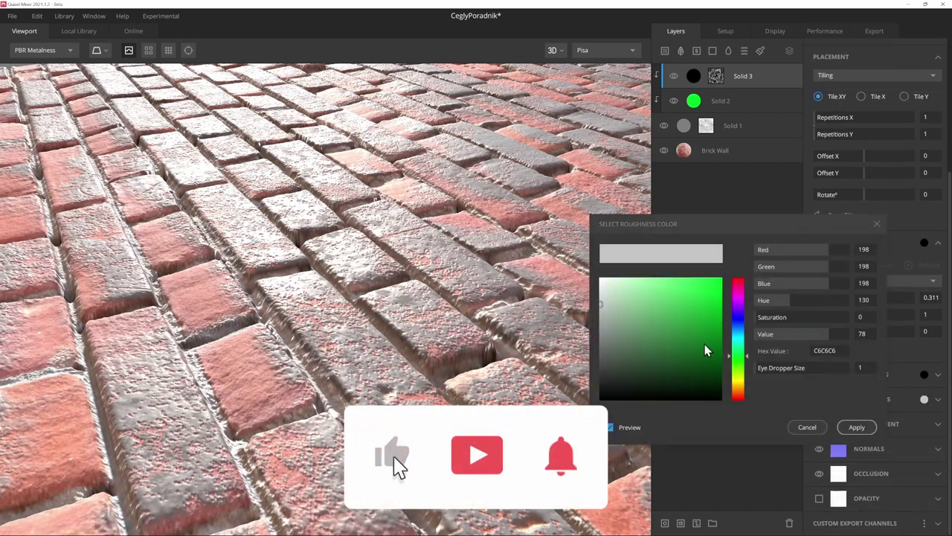
pyautogui.moveTo(604, 306)
pyautogui.mouseDown()
pyautogui.moveTo(600, 398)
pyautogui.moveTo(588, 296)
pyautogui.mouseUp()
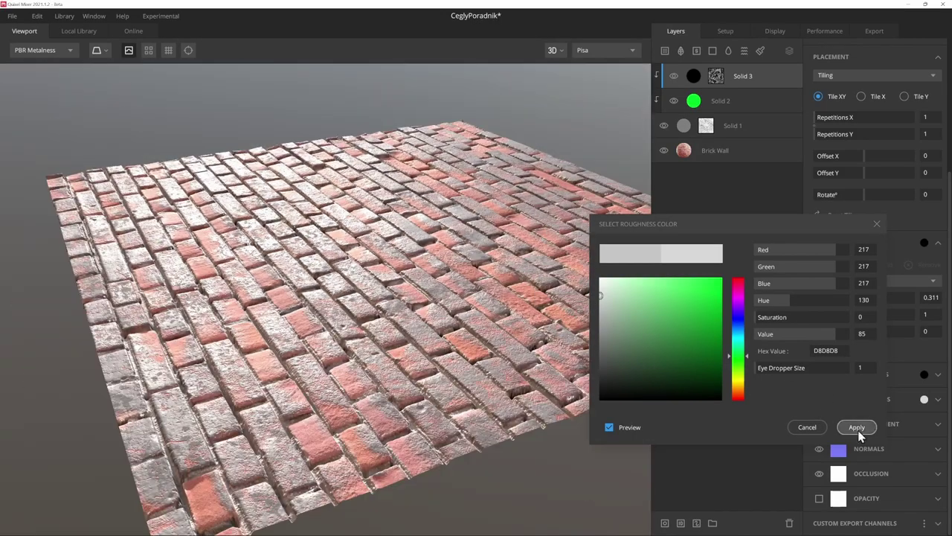
pyautogui.click(858, 427)
# Fine-tune Solid 3's albedo opacity to 0.453 while checking the bricks.
pyautogui.moveTo(477, 320)
pyautogui.mouseDown()
pyautogui.moveTo(417, 316)
pyautogui.moveTo(504, 312)
pyautogui.moveTo(301, 195)
pyautogui.mouseUp()
pyautogui.scroll(3, 302, 195)
pyautogui.scroll(2, 300, 193)
pyautogui.scroll(2, 298, 192)
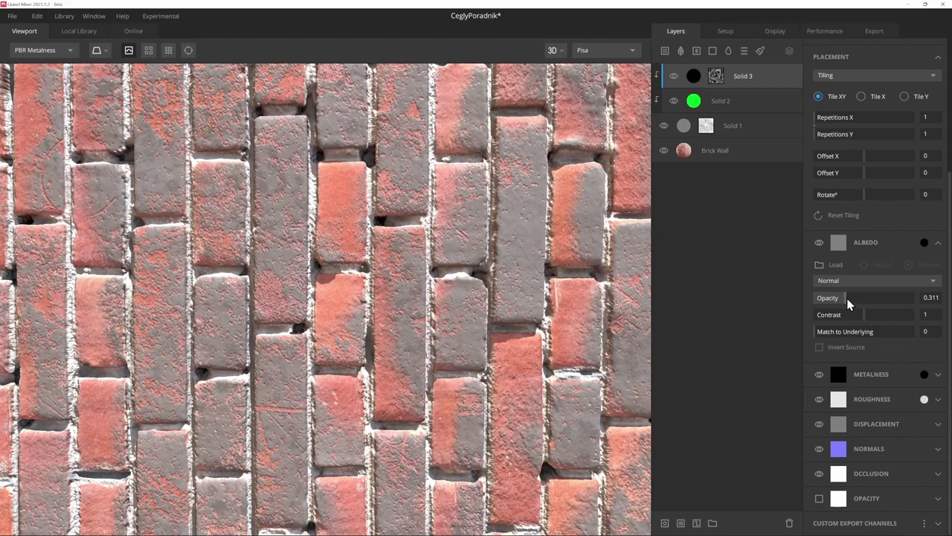
pyautogui.moveTo(846, 301); pyautogui.dragTo(860, 301)
pyautogui.moveTo(387, 312)
pyautogui.mouseDown()
pyautogui.moveTo(408, 311)
pyautogui.moveTo(433, 231)
pyautogui.mouseUp()
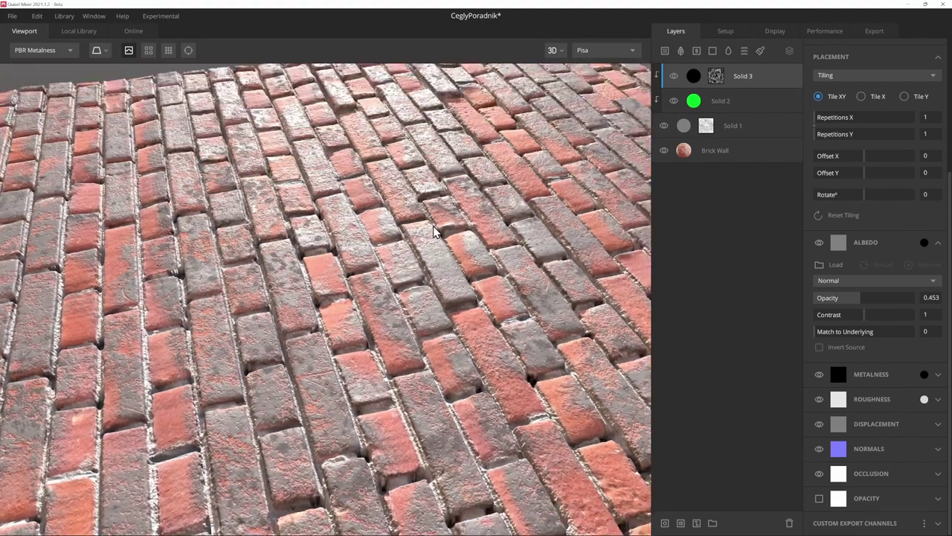
pyautogui.scroll(-5, 488, 286)
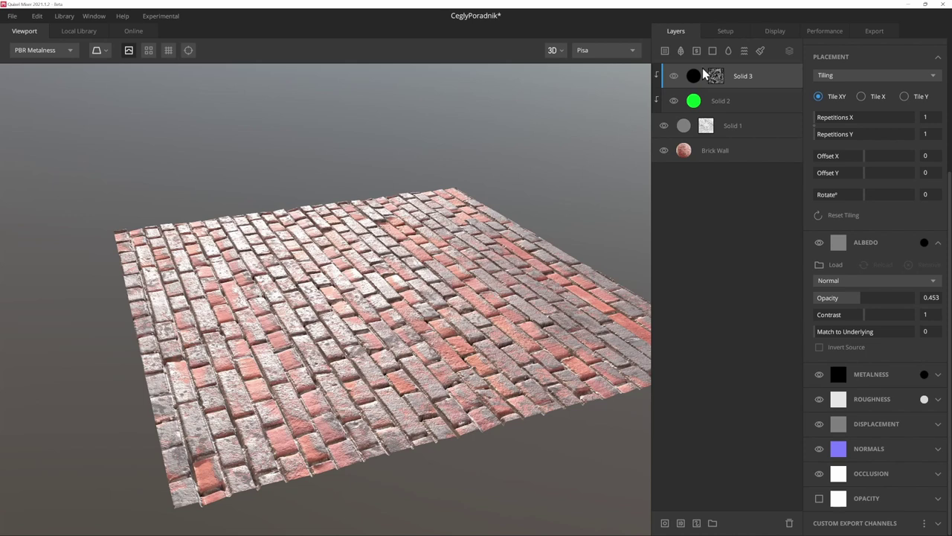
# Add a new paint layer and undo its test white stroke.
pyautogui.click(759, 51)
pyautogui.moveTo(416, 279)
pyautogui.mouseDown()
pyautogui.moveTo(480, 299)
pyautogui.moveTo(427, 305)
pyautogui.moveTo(536, 358)
pyautogui.moveTo(497, 301)
pyautogui.mouseUp()
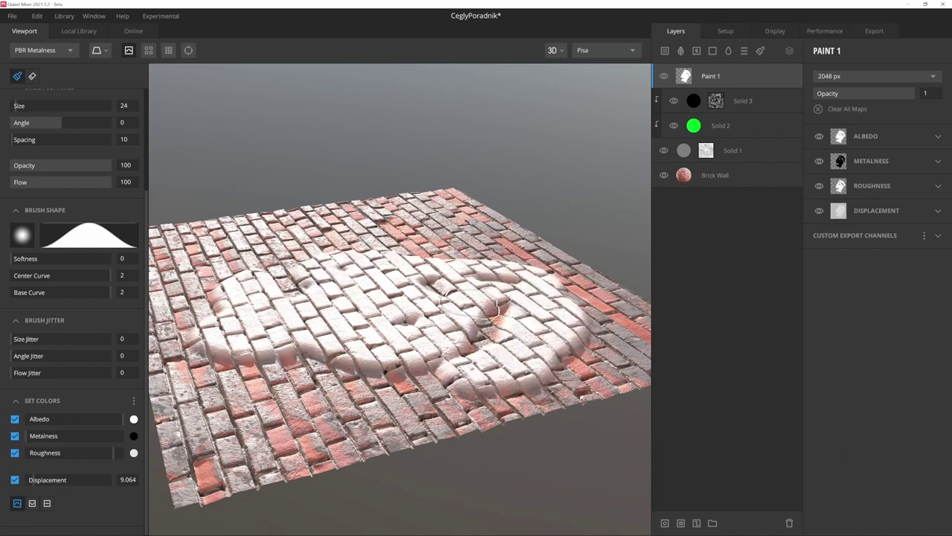
pyautogui.moveTo(352, 265)
pyautogui.keyDown('alt'); pyautogui.mouseDown()
pyautogui.moveTo(347, 285)
pyautogui.moveTo(389, 310)
pyautogui.moveTo(400, 339)
pyautogui.mouseUp(); pyautogui.keyUp('alt')
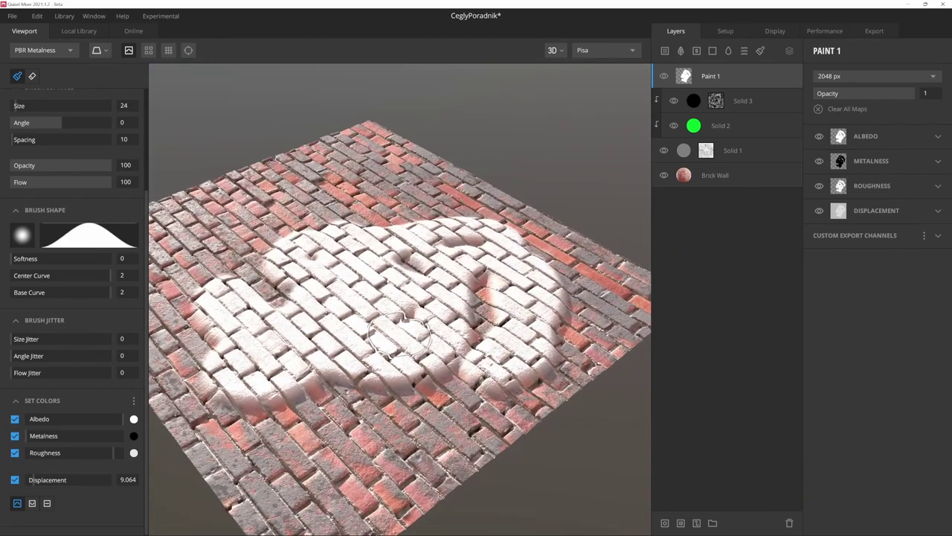
pyautogui.hotkey('ctrl', 'z')
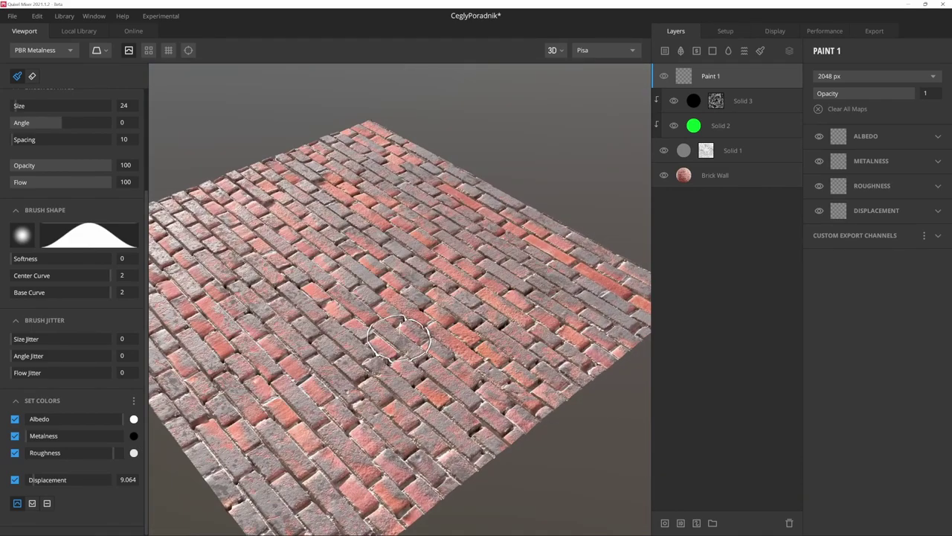
pyautogui.scroll(5, 398, 338)
pyautogui.moveTo(394, 276)
pyautogui.keyDown('alt'); pyautogui.mouseDown()
pyautogui.moveTo(372, 255)
pyautogui.moveTo(385, 234)
pyautogui.mouseUp(); pyautogui.keyUp('alt')
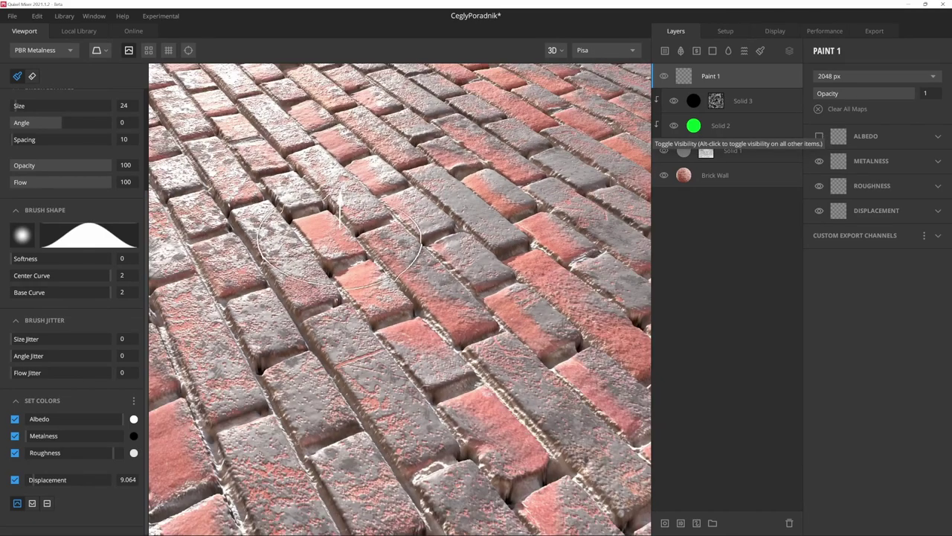
# Disable albedo on Paint 1 and paint two displacement strokes across the central bricks.
pyautogui.click(821, 136)
pyautogui.moveTo(339, 179); pyautogui.dragTo(396, 211)
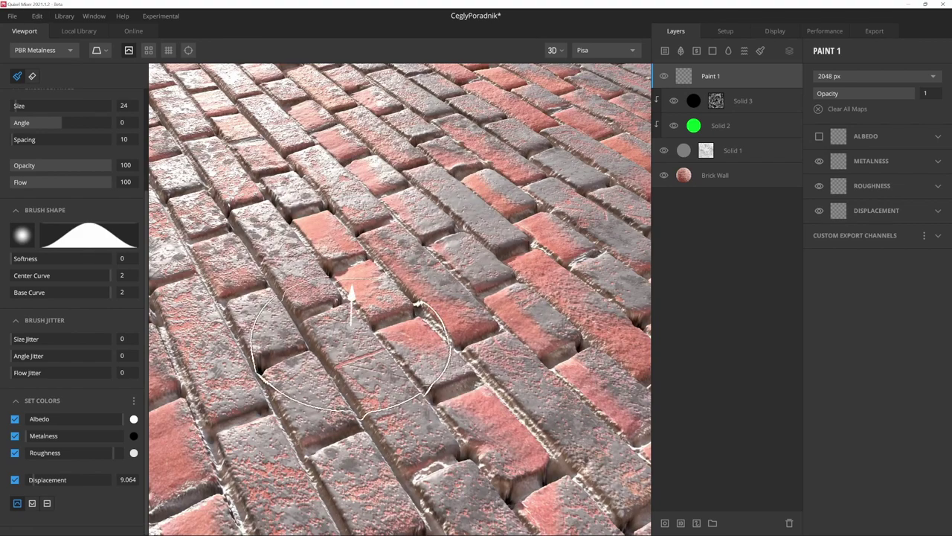
pyautogui.moveTo(381, 178); pyautogui.dragTo(319, 266)
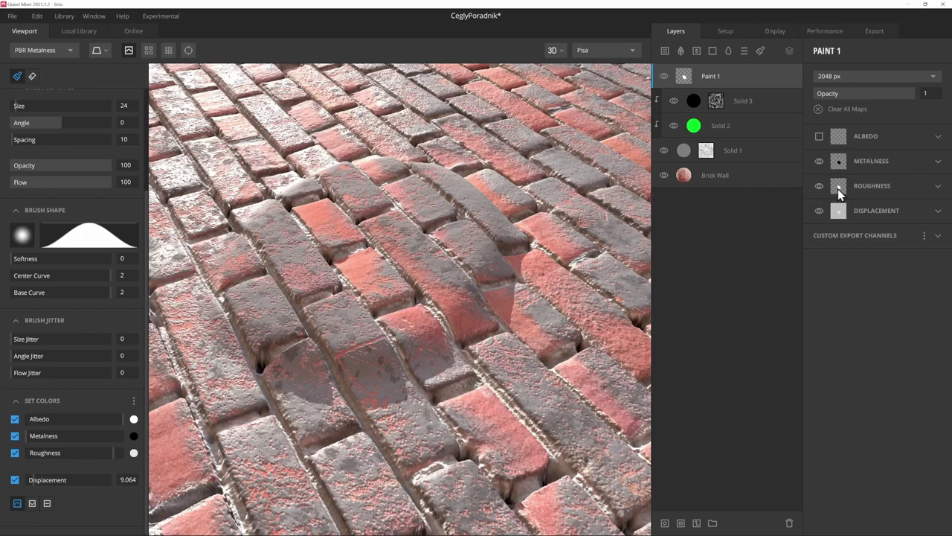
# Undo the last stroke, disable Metalness and Roughness on Paint 1, and test a displacement stroke.
pyautogui.hotkey('ctrl', 'z')
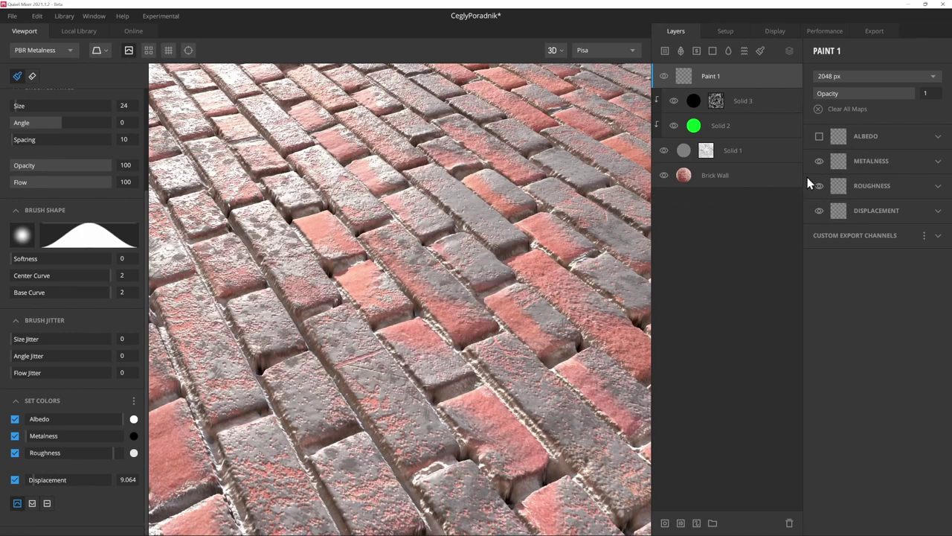
pyautogui.click(820, 161)
pyautogui.click(819, 185)
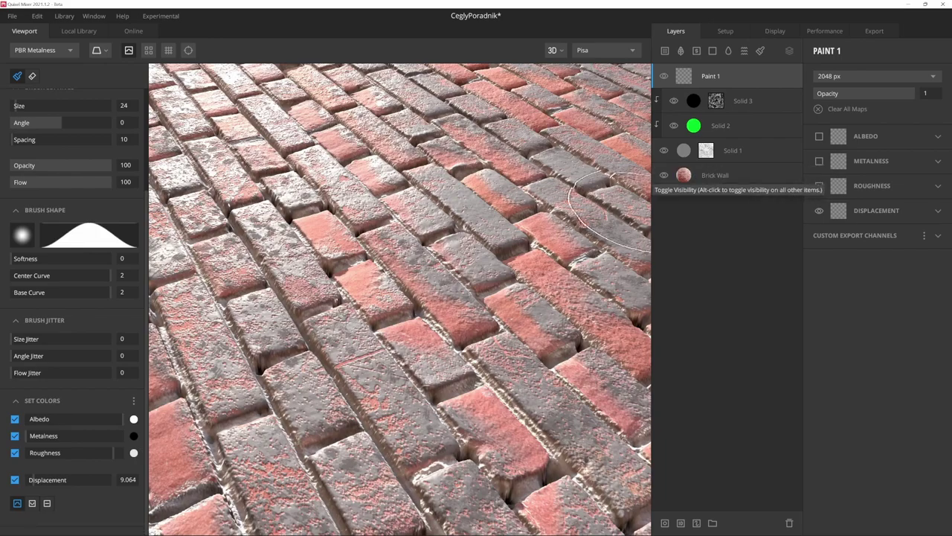
pyautogui.moveTo(408, 160)
pyautogui.mouseDown()
pyautogui.moveTo(394, 195)
pyautogui.moveTo(491, 176)
pyautogui.mouseUp()
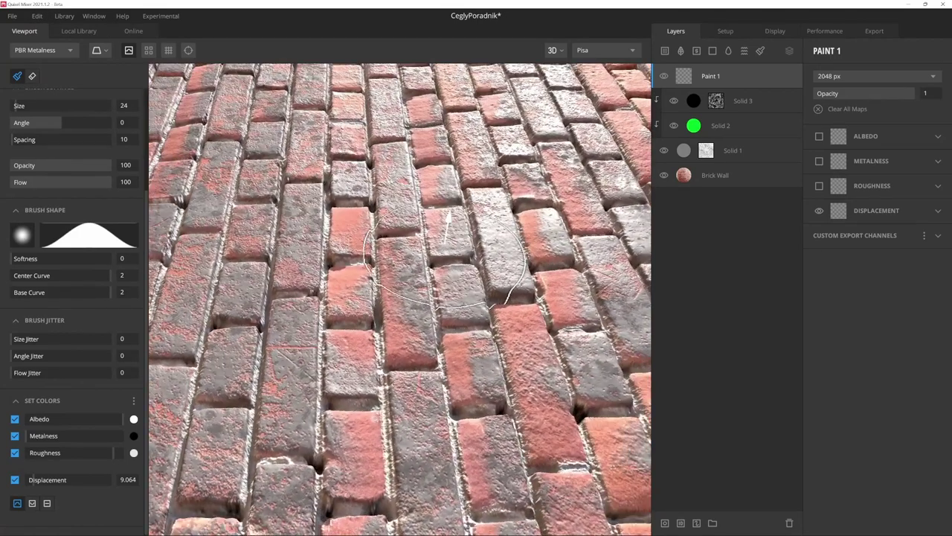
pyautogui.moveTo(489, 178)
pyautogui.keyDown('alt'); pyautogui.mouseDown()
pyautogui.moveTo(437, 171)
pyautogui.moveTo(436, 180)
pyautogui.mouseUp(); pyautogui.keyUp('alt')
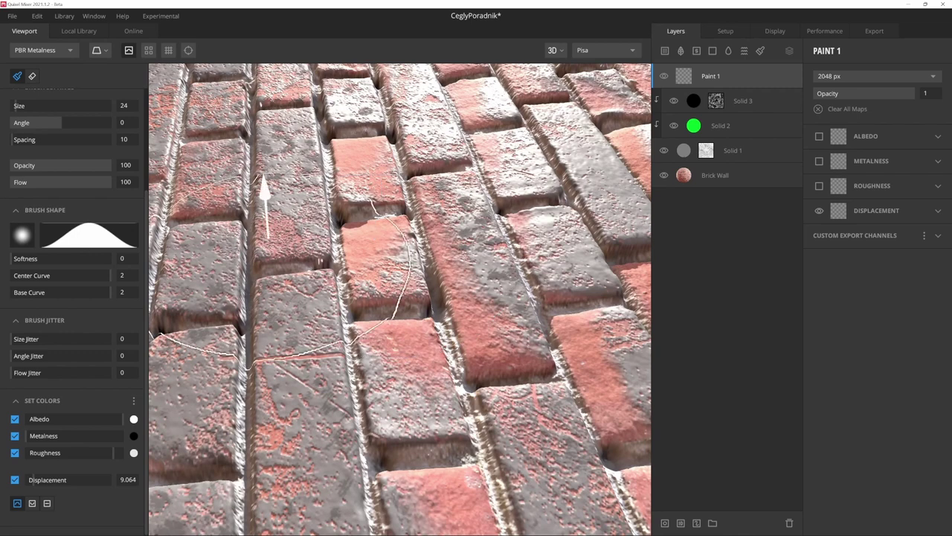
pyautogui.scroll(4, 39, 331)
pyautogui.scroll(1, 36, 321)
# Stamp a square-brush displacement patch onto one brick, then move Paint 1 below Solid 1.
pyautogui.click(63, 130)
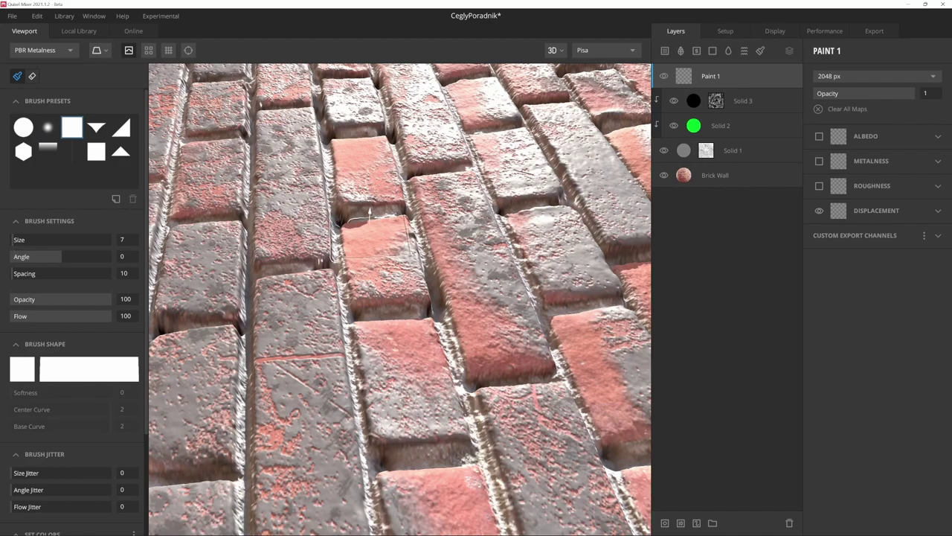
pyautogui.click(382, 237)
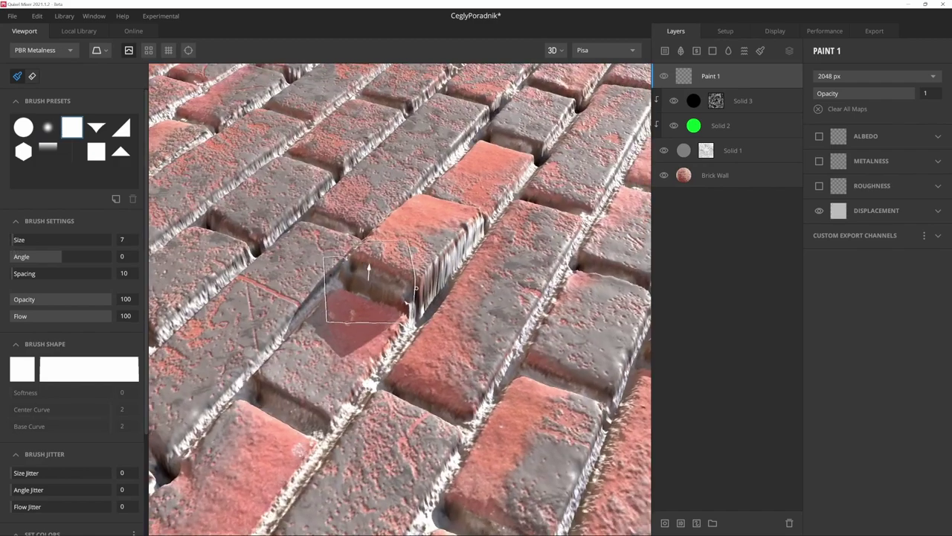
pyautogui.keyDown('alt'); pyautogui.moveTo(384, 208); pyautogui.dragTo(416, 288); pyautogui.keyUp('alt')
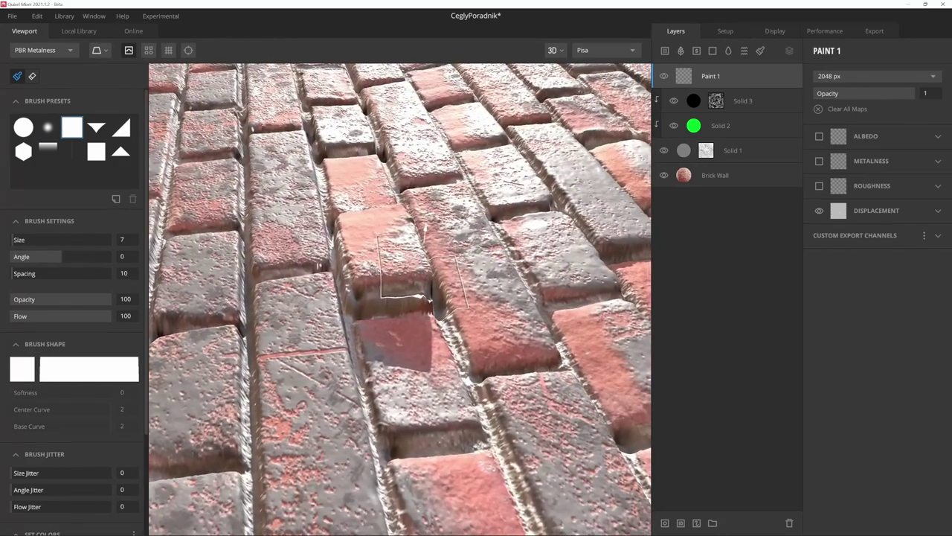
pyautogui.hotkey('ctrl', 'z')
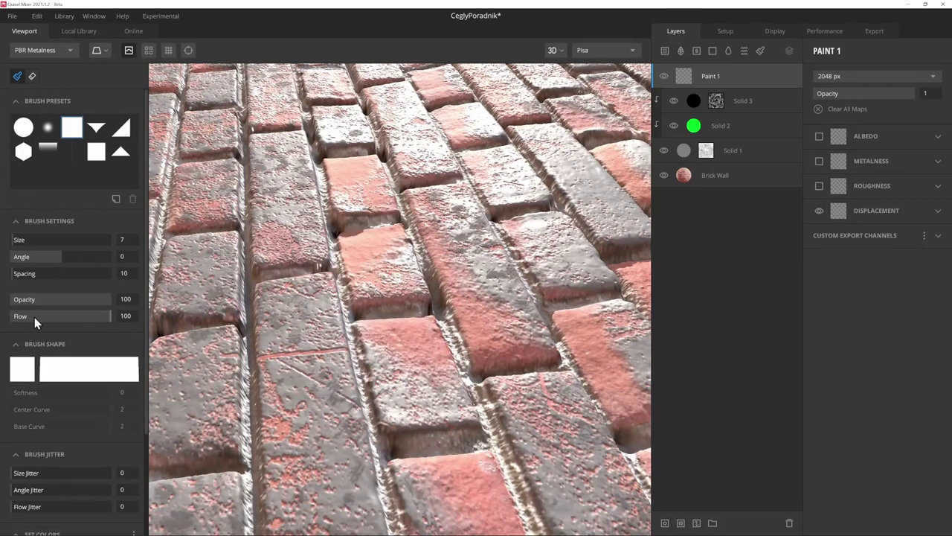
pyautogui.scroll(-3, 34, 317)
pyautogui.scroll(-1, 35, 322)
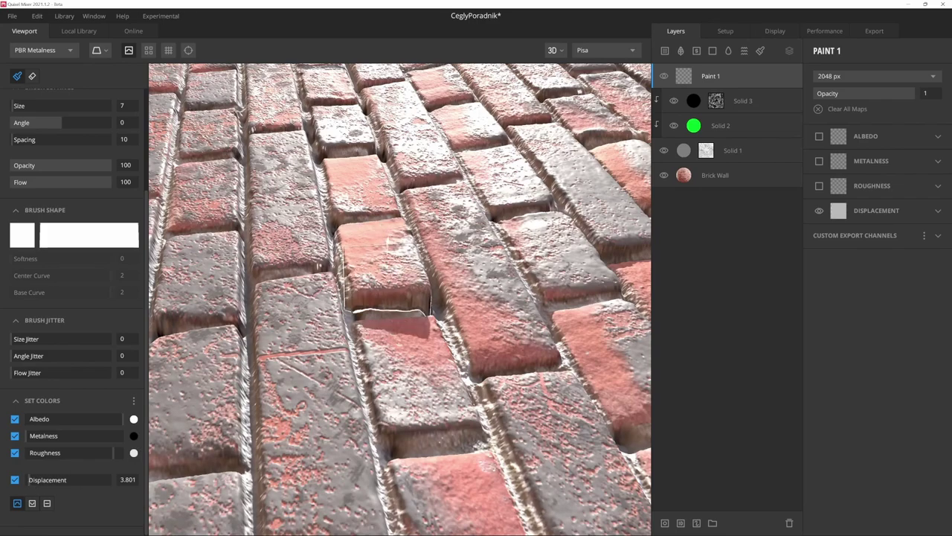
pyautogui.keyDown('alt'); pyautogui.moveTo(383, 297); pyautogui.dragTo(390, 222); pyautogui.keyUp('alt')
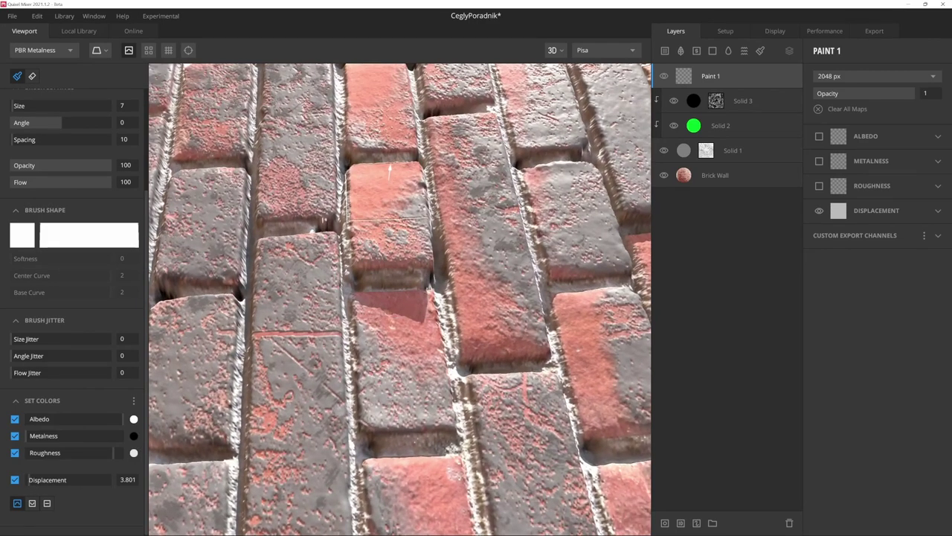
pyautogui.moveTo(389, 171)
pyautogui.mouseDown()
pyautogui.moveTo(395, 213)
pyautogui.moveTo(430, 180)
pyautogui.mouseUp()
pyautogui.keyDown('alt'); pyautogui.moveTo(447, 298); pyautogui.dragTo(387, 298); pyautogui.keyUp('alt')
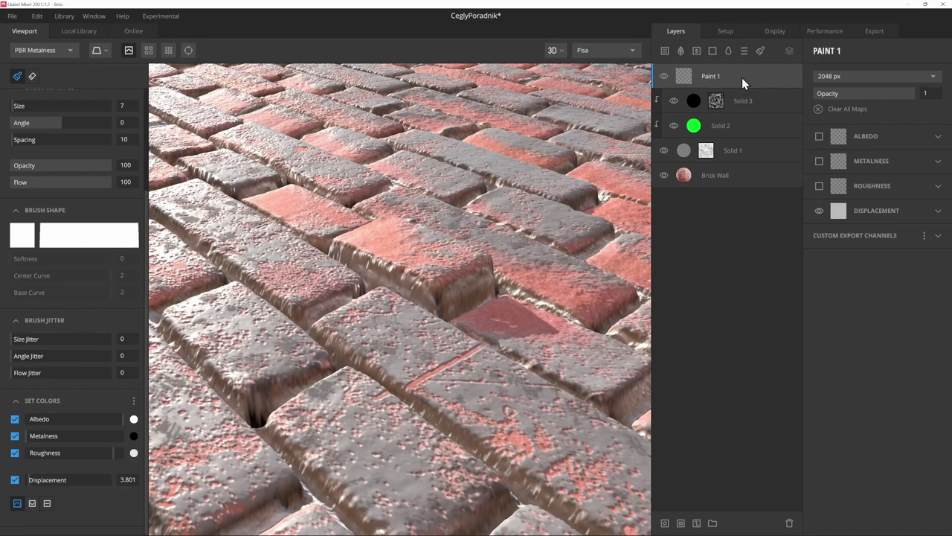
pyautogui.moveTo(720, 74); pyautogui.dragTo(704, 158)
# Press down the centre brick column and paint raised relief onto the centre brick.
pyautogui.keyDown('alt'); pyautogui.moveTo(447, 297); pyautogui.dragTo(407, 256); pyautogui.keyUp('alt')
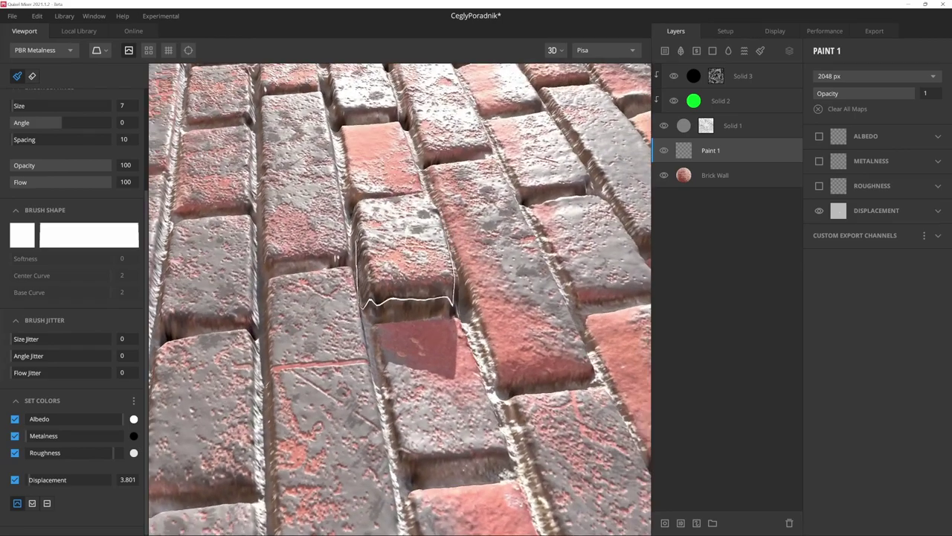
pyautogui.moveTo(408, 298)
pyautogui.keyDown('alt'); pyautogui.mouseDown()
pyautogui.moveTo(520, 246)
pyautogui.moveTo(291, 294)
pyautogui.mouseUp(); pyautogui.keyUp('alt')
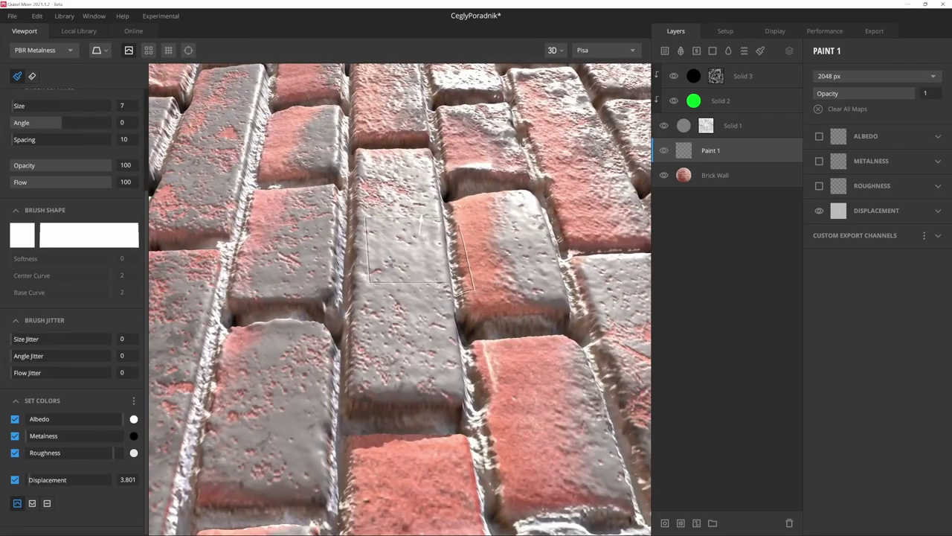
pyautogui.click(32, 504)
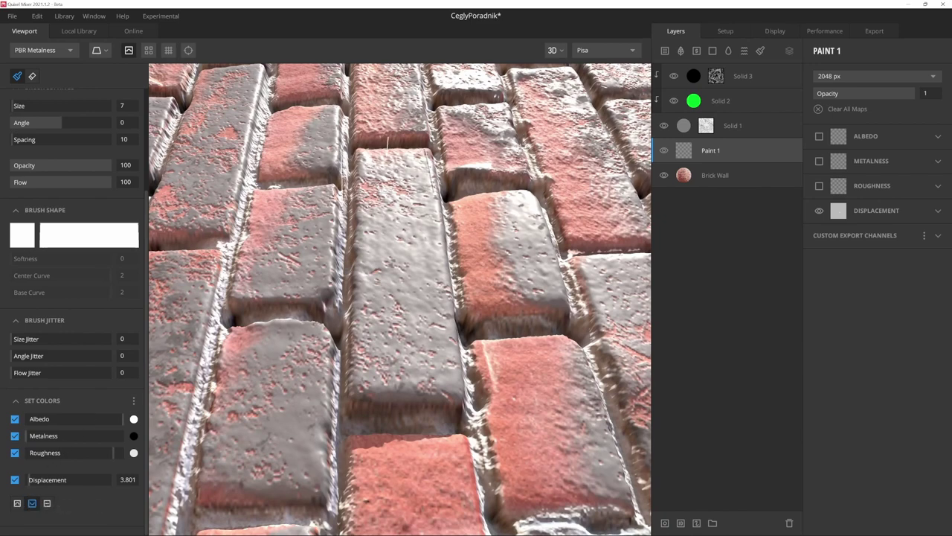
pyautogui.moveTo(395, 142); pyautogui.dragTo(402, 417)
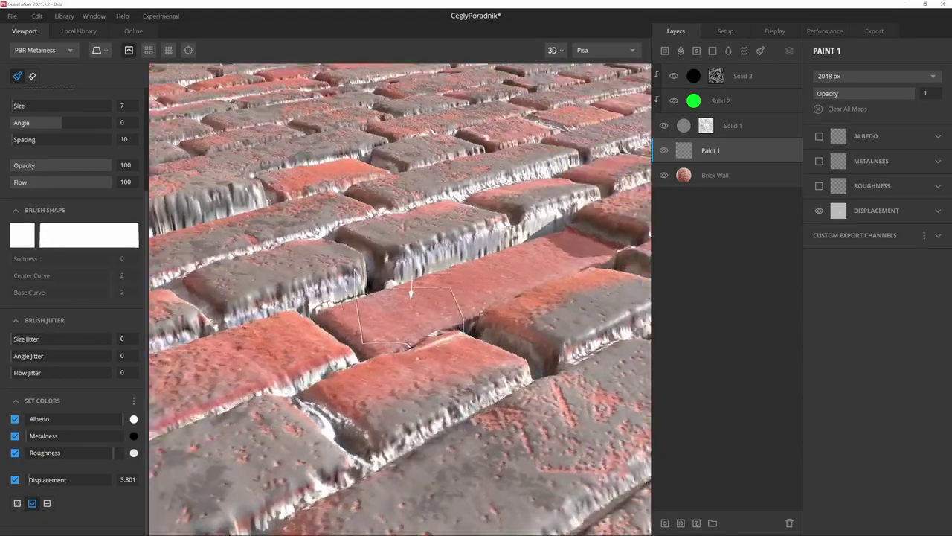
pyautogui.moveTo(398, 224)
pyautogui.keyDown('alt'); pyautogui.mouseDown()
pyautogui.moveTo(418, 305)
pyautogui.moveTo(290, 268)
pyautogui.mouseUp(); pyautogui.keyUp('alt')
pyautogui.scroll(-5, 417, 305)
pyautogui.scroll(5, 290, 268)
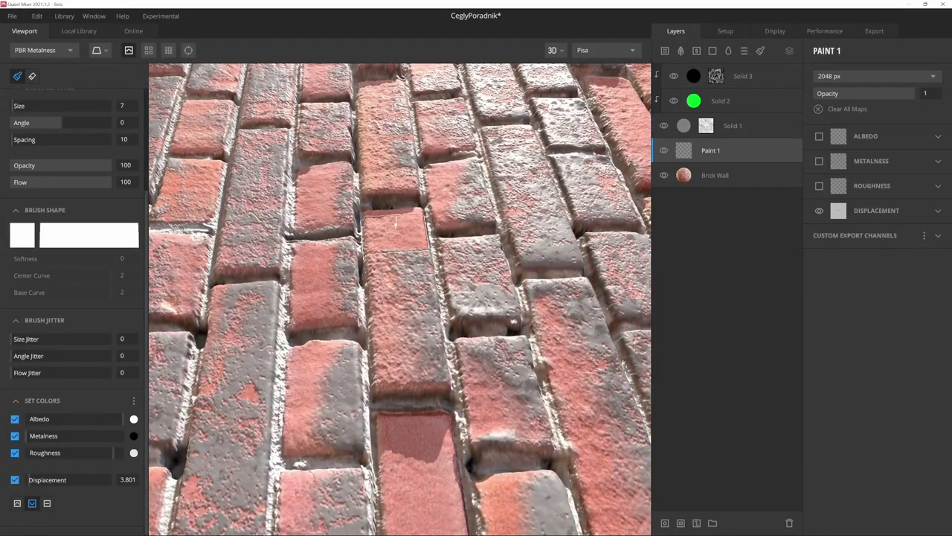
pyautogui.moveTo(395, 220)
pyautogui.mouseDown()
pyautogui.moveTo(417, 446)
pyautogui.moveTo(500, 331)
pyautogui.mouseUp()
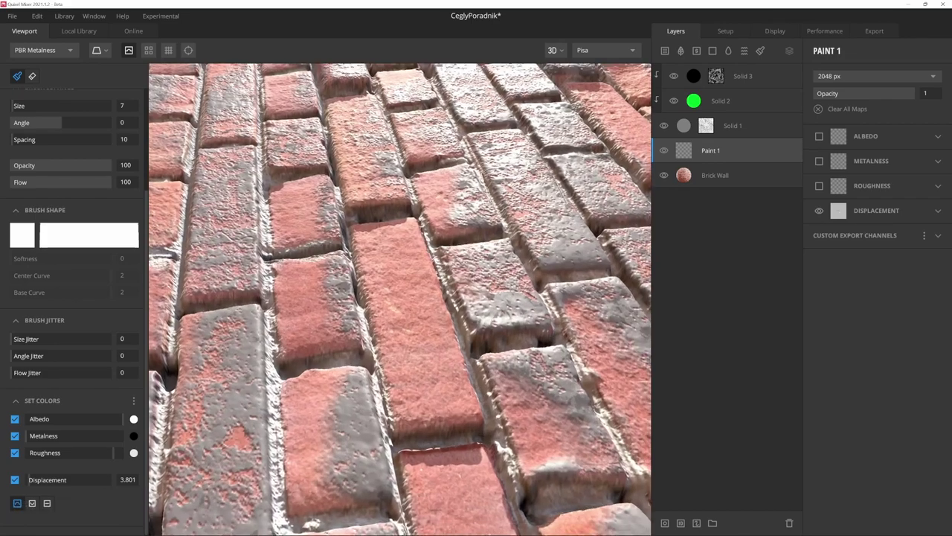
pyautogui.keyDown('alt'); pyautogui.moveTo(514, 189); pyautogui.dragTo(553, 395); pyautogui.keyUp('alt')
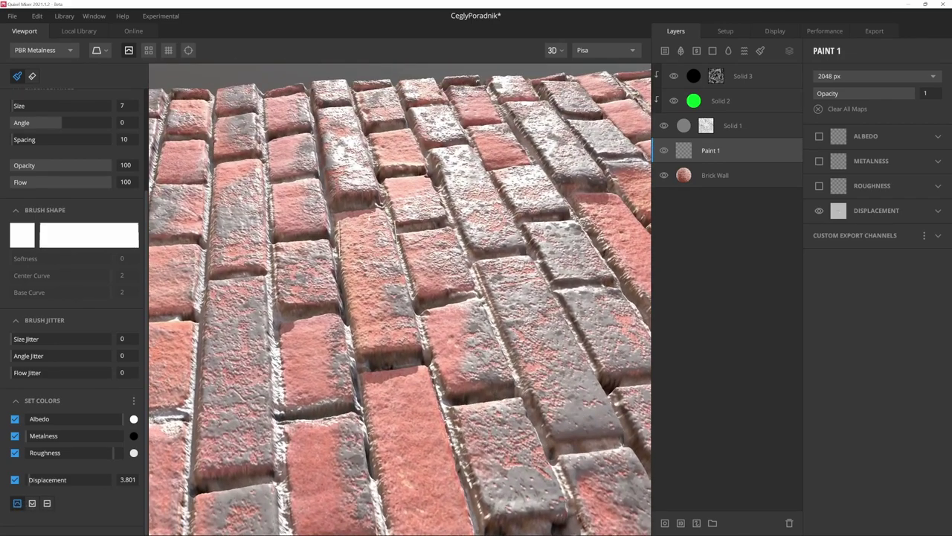
pyautogui.moveTo(364, 212)
pyautogui.keyDown('alt'); pyautogui.mouseDown()
pyautogui.moveTo(358, 327)
pyautogui.moveTo(283, 391)
pyautogui.moveTo(283, 375)
pyautogui.moveTo(245, 372)
pyautogui.moveTo(283, 350)
pyautogui.moveTo(422, 305)
pyautogui.mouseUp(); pyautogui.keyUp('alt')
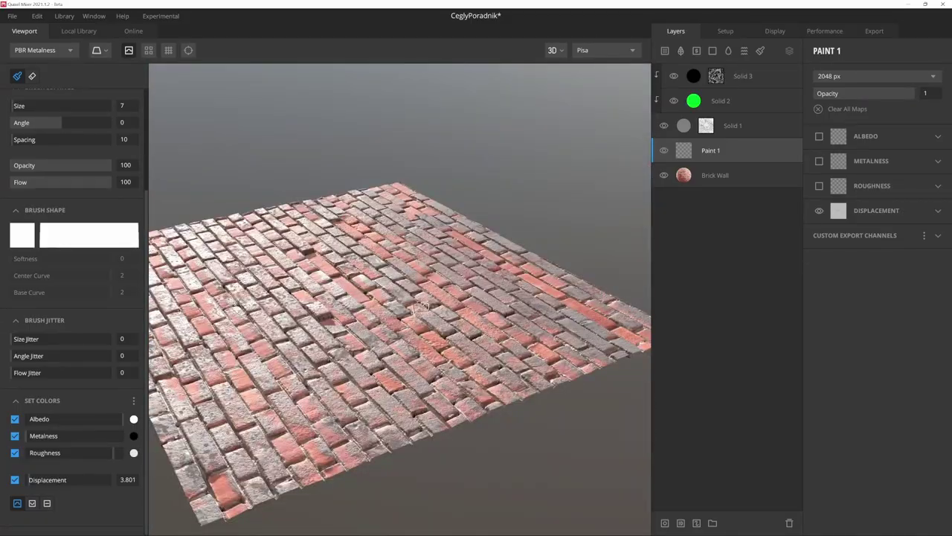
# Toggle Paint 1's visibility off and on to compare, then select Solid 1.
pyautogui.click(669, 150)
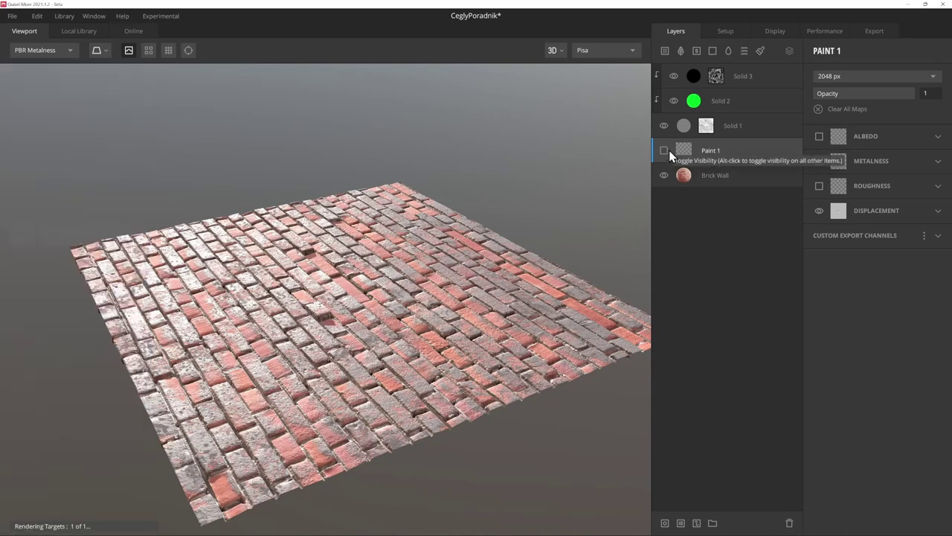
pyautogui.click(669, 150)
pyautogui.click(669, 150)
pyautogui.click(669, 151)
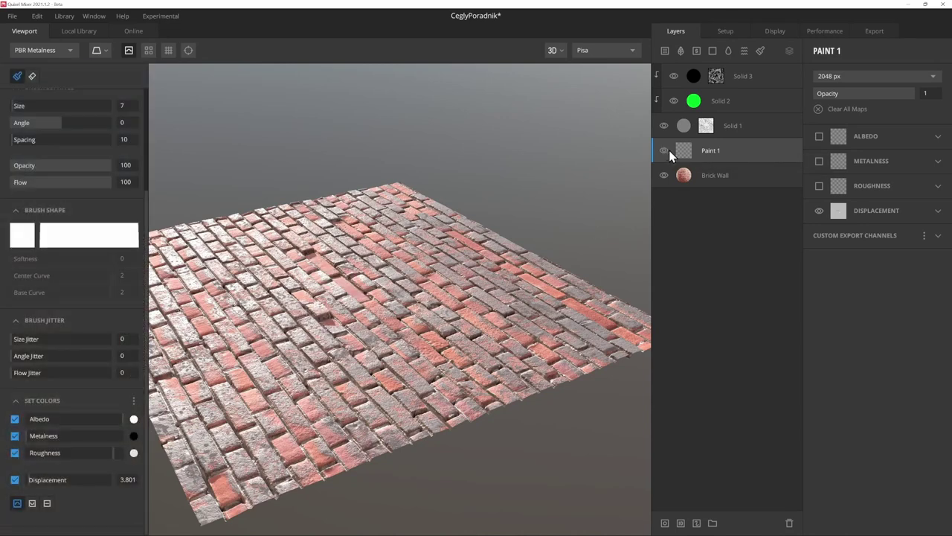
pyautogui.click(669, 151)
pyautogui.click(669, 150)
pyautogui.click(681, 128)
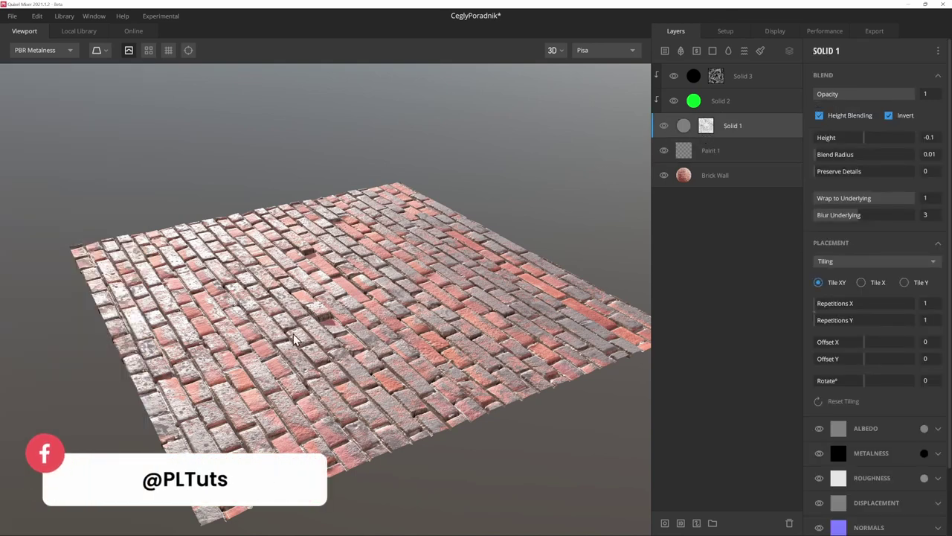
# Recolour Solid 1's albedo to blue 1389D3.
pyautogui.scroll(-2, 863, 345)
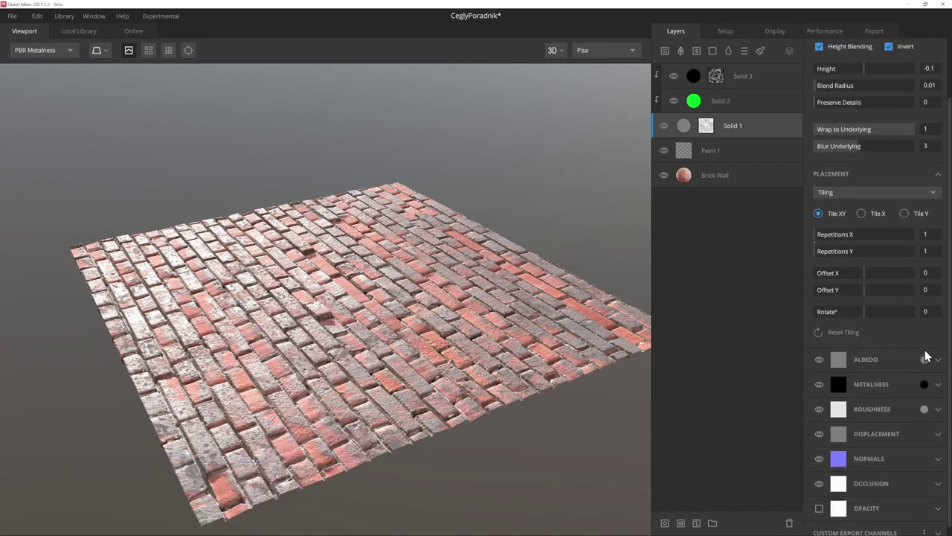
pyautogui.click(923, 359)
pyautogui.click(924, 361)
pyautogui.moveTo(715, 338); pyautogui.dragTo(702, 290)
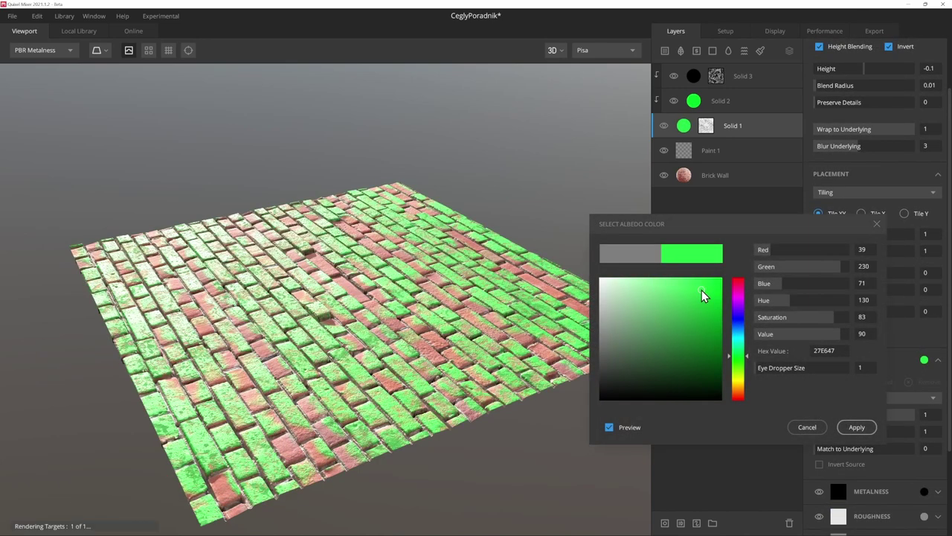
pyautogui.click(736, 328)
pyautogui.moveTo(737, 330)
pyautogui.mouseDown()
pyautogui.moveTo(733, 299)
pyautogui.moveTo(733, 332)
pyautogui.mouseUp()
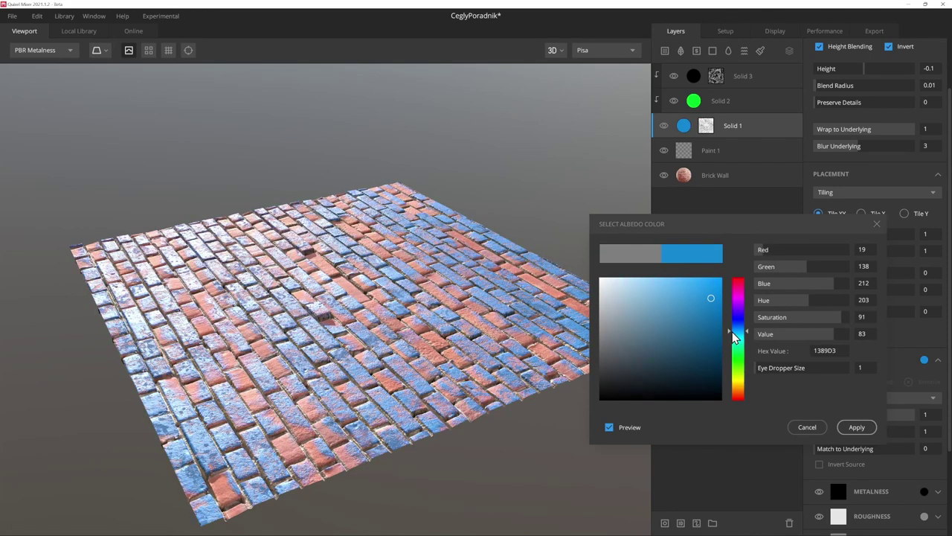
pyautogui.click(857, 427)
# View the blue-and-red blotched bricks and bring up the Export settings.
pyautogui.moveTo(457, 330)
pyautogui.mouseDown()
pyautogui.moveTo(331, 353)
pyautogui.moveTo(281, 270)
pyautogui.moveTo(340, 248)
pyautogui.moveTo(297, 260)
pyautogui.moveTo(311, 270)
pyautogui.mouseUp()
pyautogui.scroll(5, 312, 320)
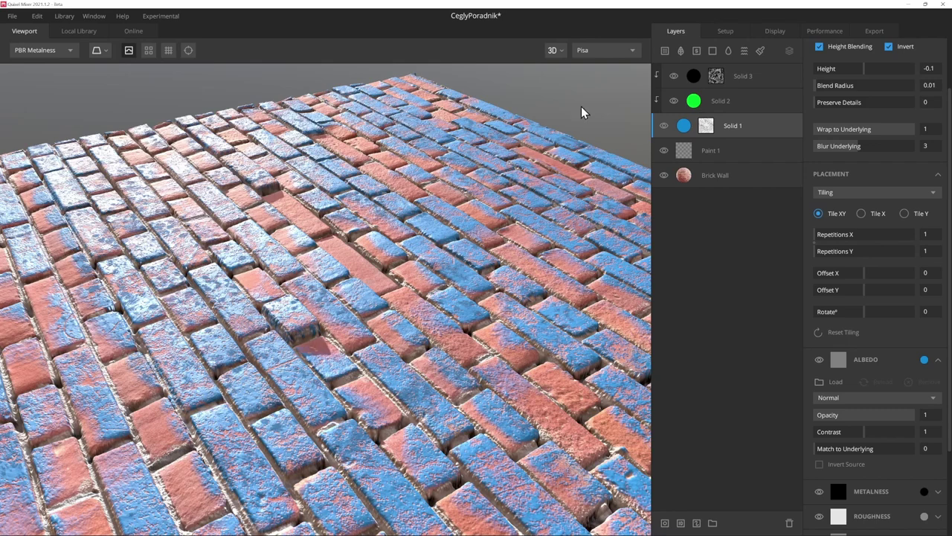
pyautogui.click(857, 32)
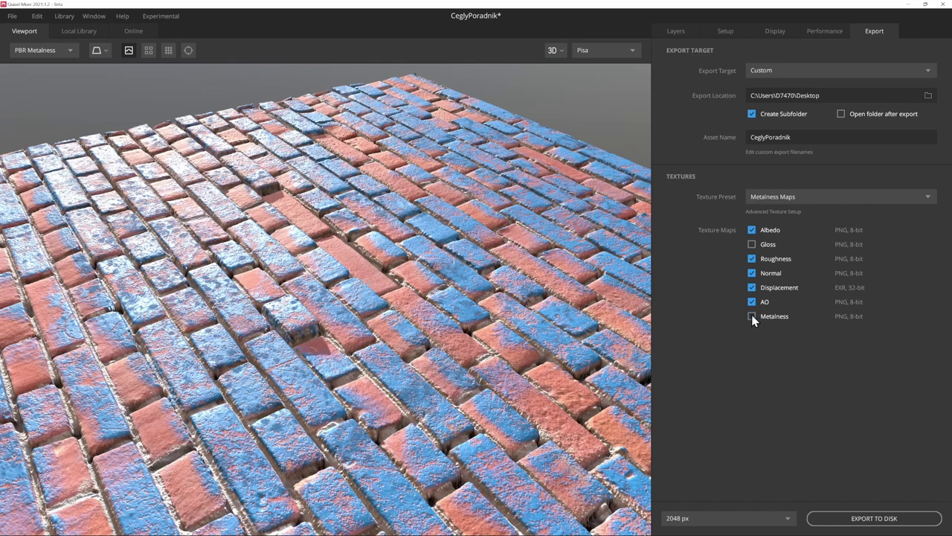
# Export the CeglyPoradnik maps to disk at 2048 px with the Custom export target.
pyautogui.click(722, 520)
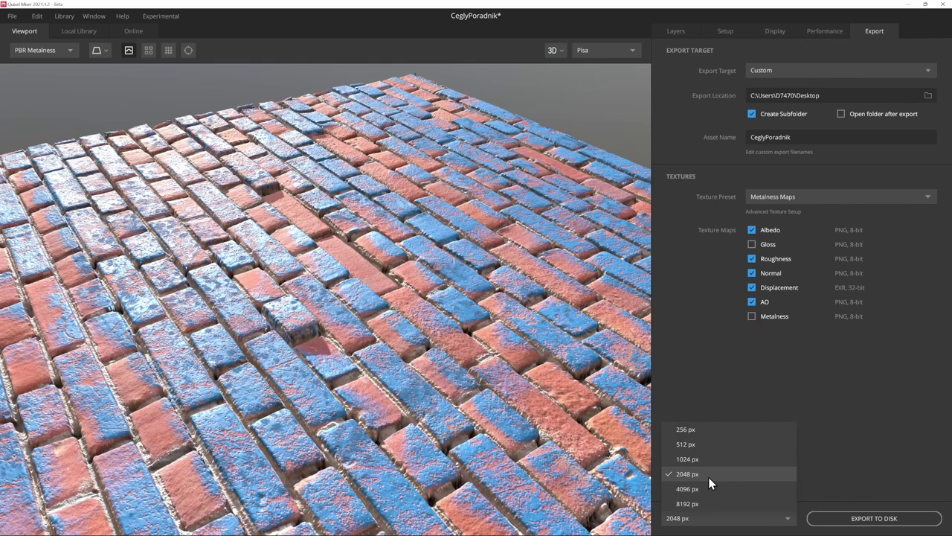
pyautogui.click(855, 476)
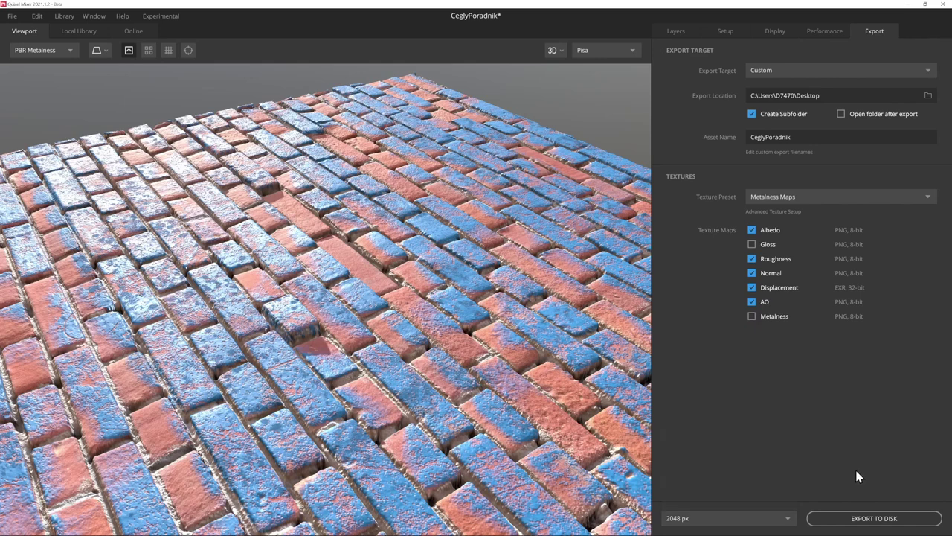
pyautogui.click(774, 74)
pyautogui.click(786, 70)
pyautogui.click(888, 519)
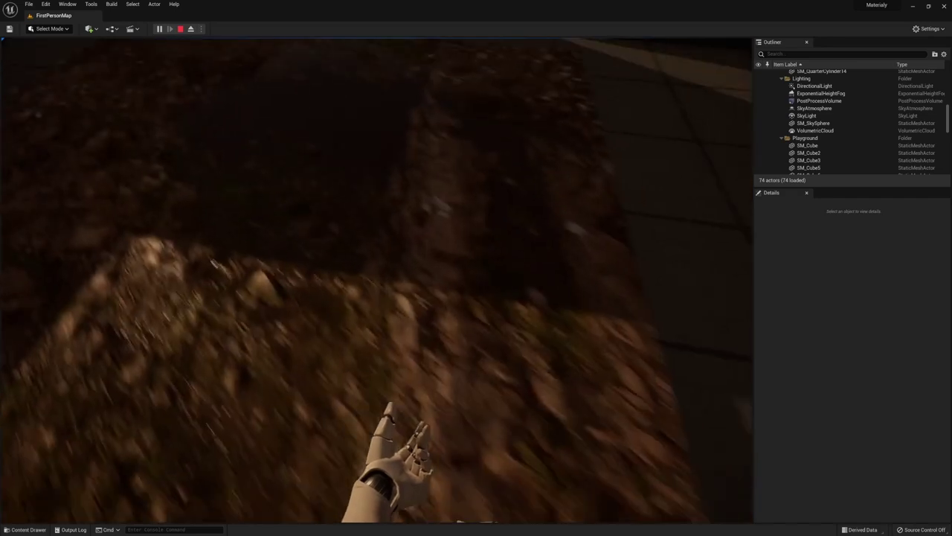
# Stop the game preview and import the five exported brick textures into the Content Drawer.
pyautogui.press('Escape')
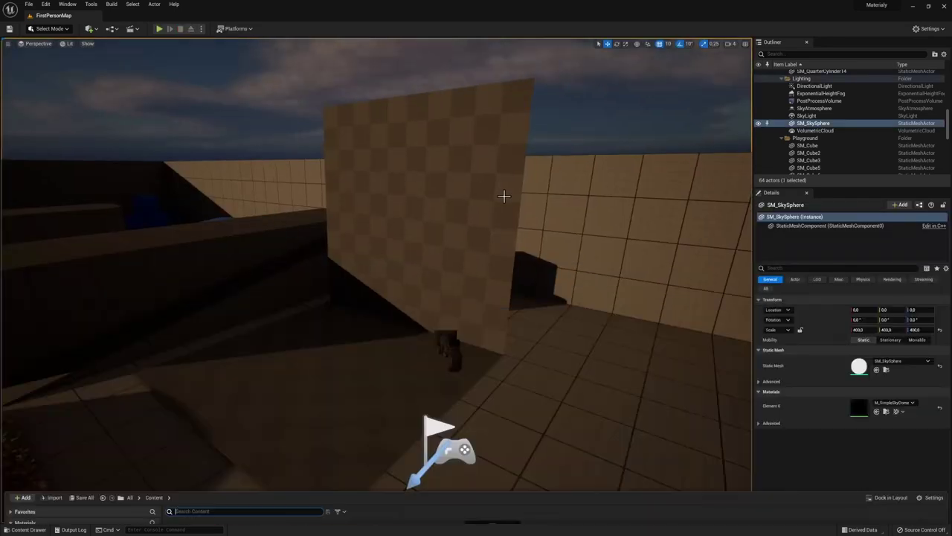
pyautogui.hotkey('ctrl', 'space')
pyautogui.moveTo(865, 290)
pyautogui.mouseDown()
pyautogui.moveTo(653, 168)
pyautogui.moveTo(543, 468)
pyautogui.mouseUp()
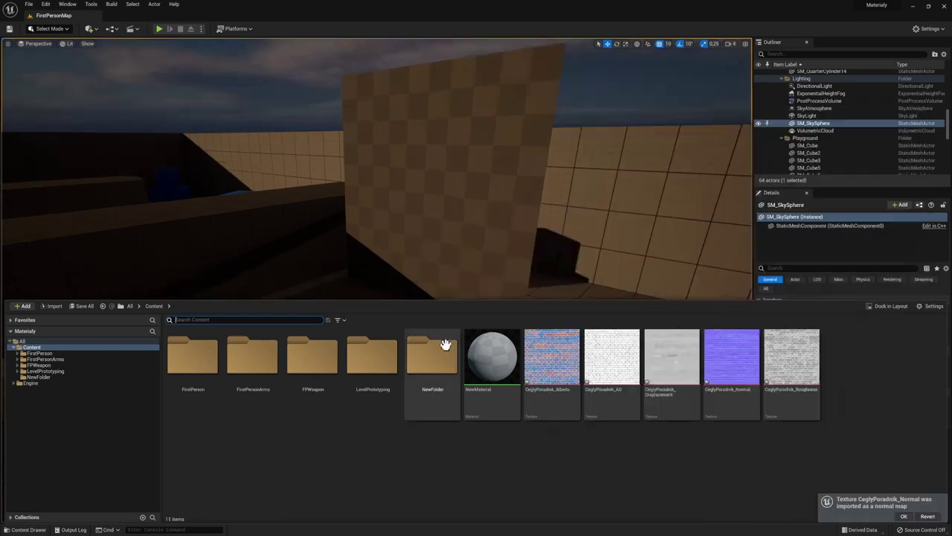
# Wire the textures into NewMaterial's Base Color, Roughness, Normal and AO, then view the wall.
pyautogui.doubleClick(498, 365)
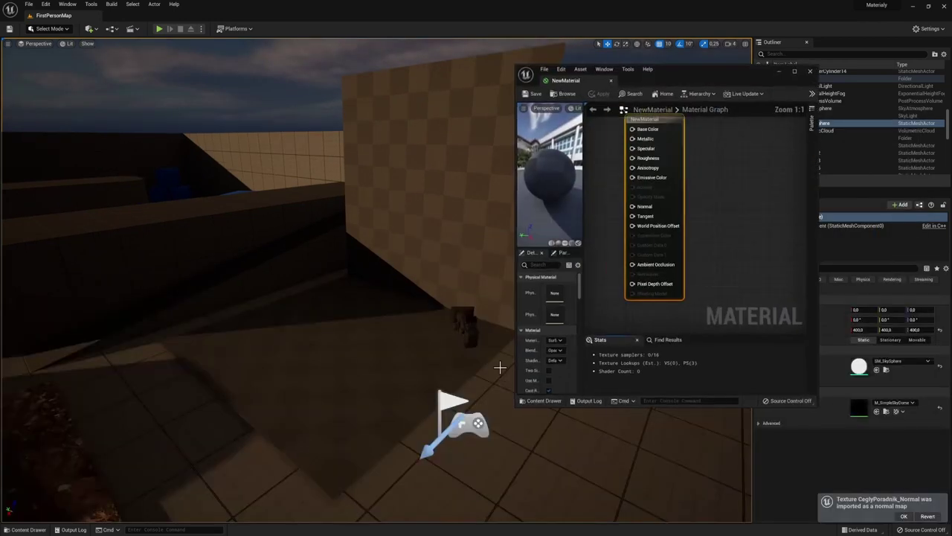
pyautogui.moveTo(670, 71); pyautogui.dragTo(532, 77)
pyautogui.doubleClick(532, 78)
pyautogui.moveTo(395, 191); pyautogui.dragTo(740, 285, button='right')
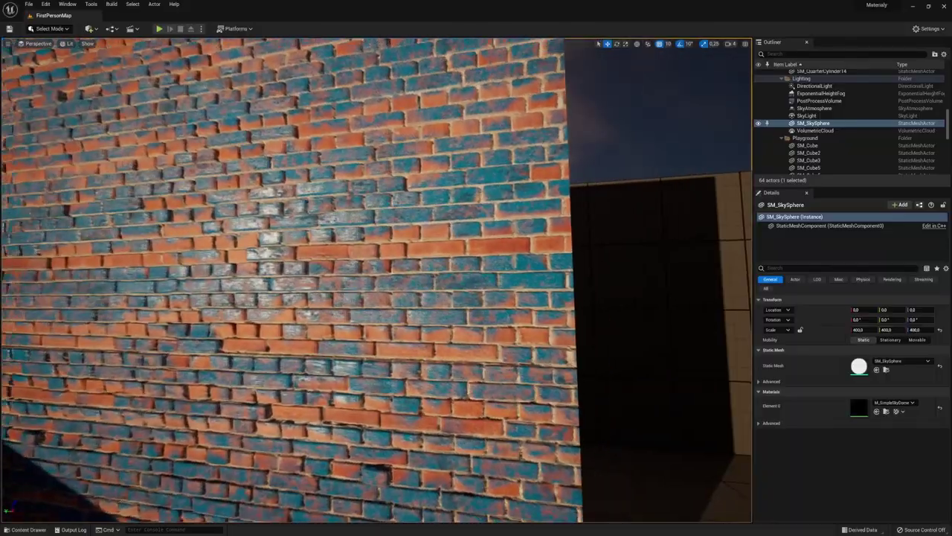
pyautogui.moveTo(179, 43); pyautogui.dragTo(179, 43, button='right')
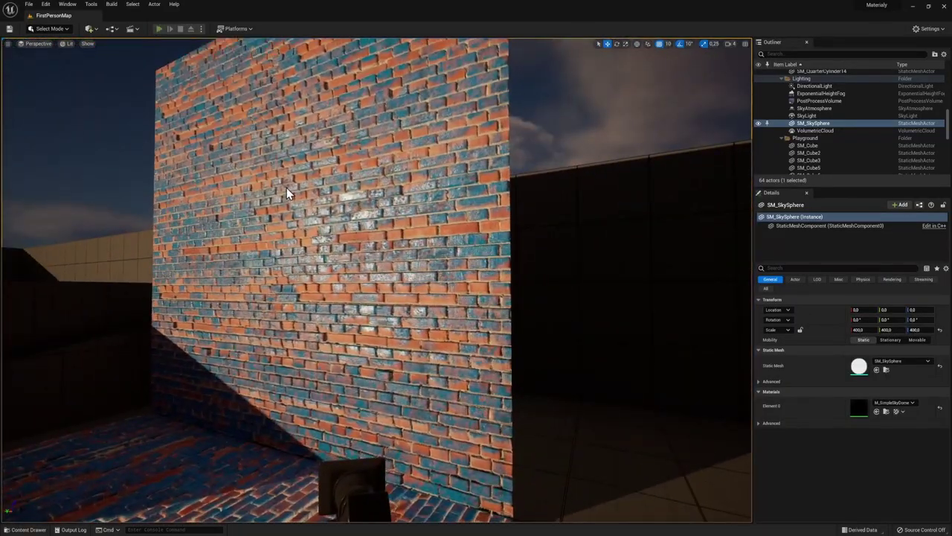
pyautogui.click(160, 28)
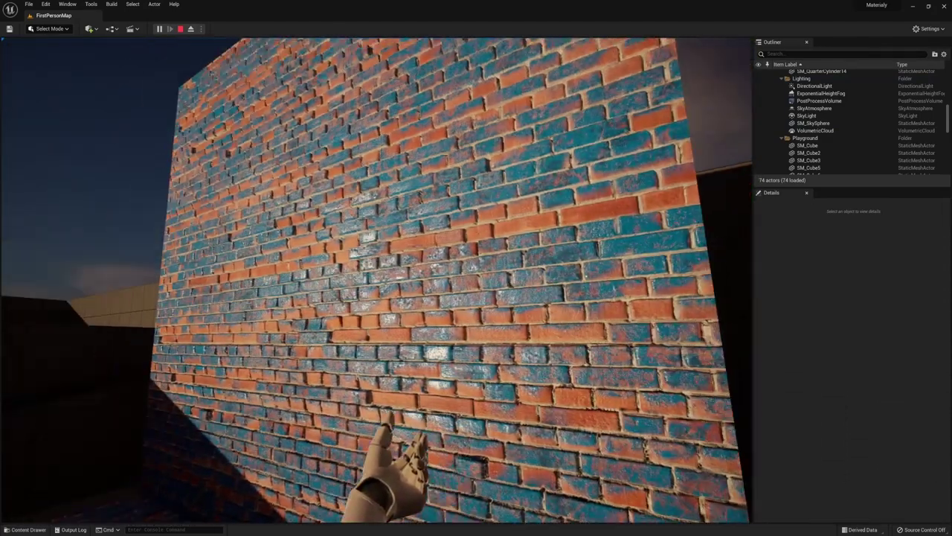
pyautogui.press('Escape')
pyautogui.click(464, 238)
pyautogui.moveTo(463, 238); pyautogui.dragTo(440, 257, button='right')
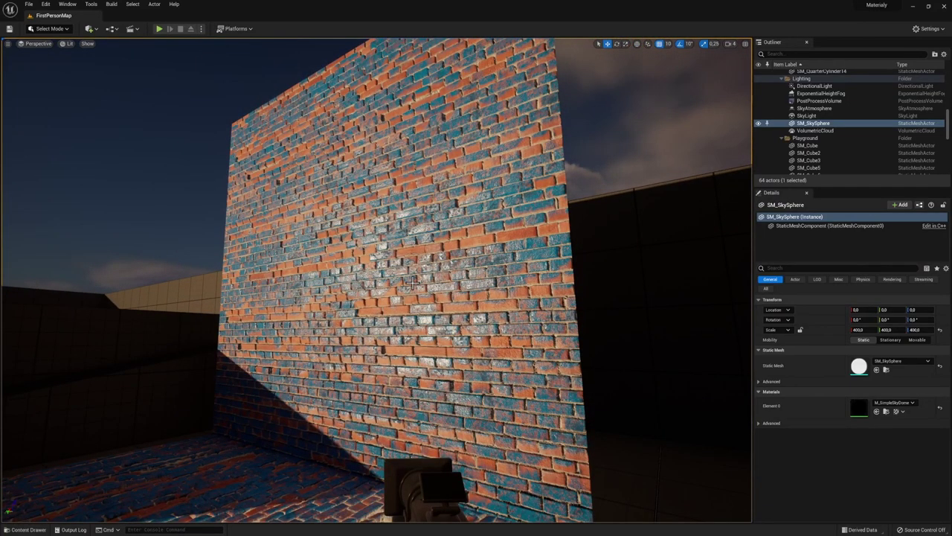
pyautogui.moveTo(412, 283); pyautogui.dragTo(368, 289, button='right')
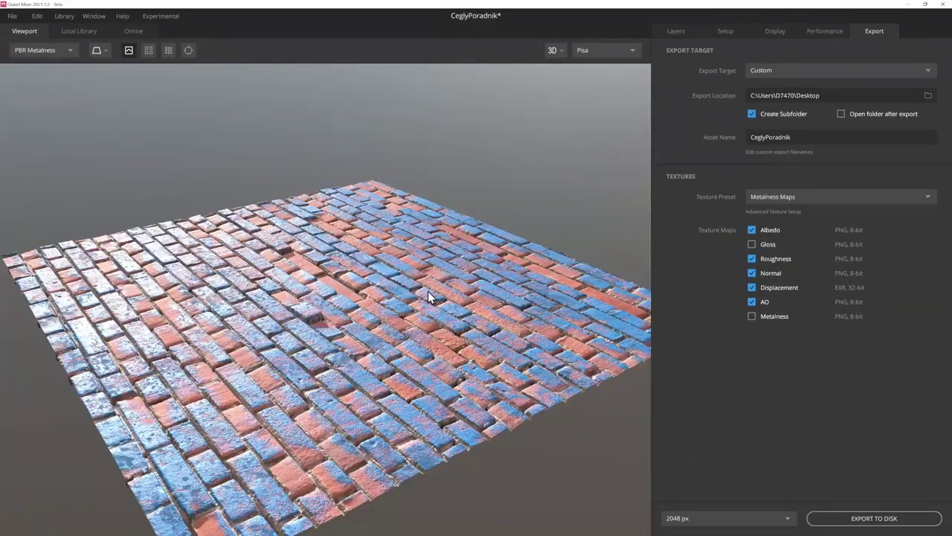
# Change Solid 1's albedo to yellow D3D013, re-export the CeglyPoradnik maps, and minimise Mixer.
pyautogui.click(675, 31)
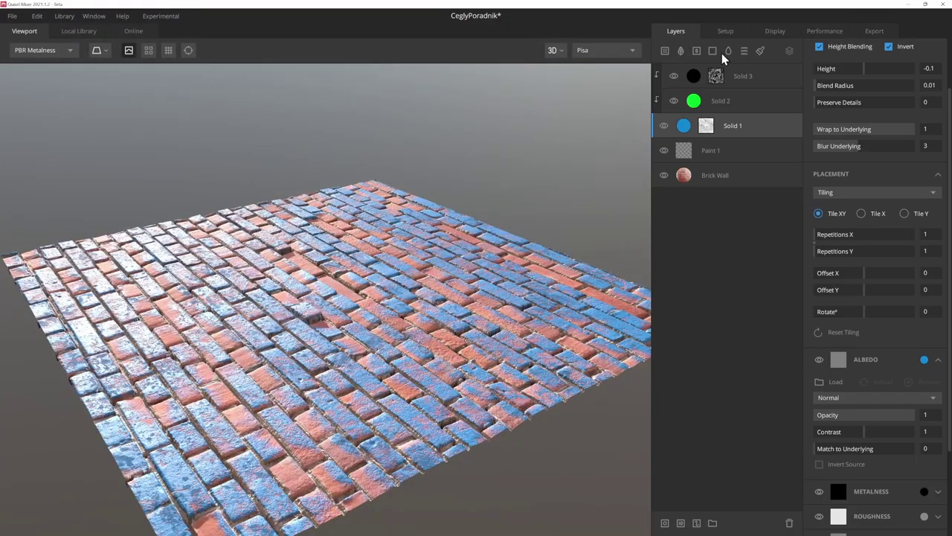
pyautogui.click(924, 359)
pyautogui.click(738, 358)
pyautogui.moveTo(739, 363); pyautogui.dragTo(737, 380)
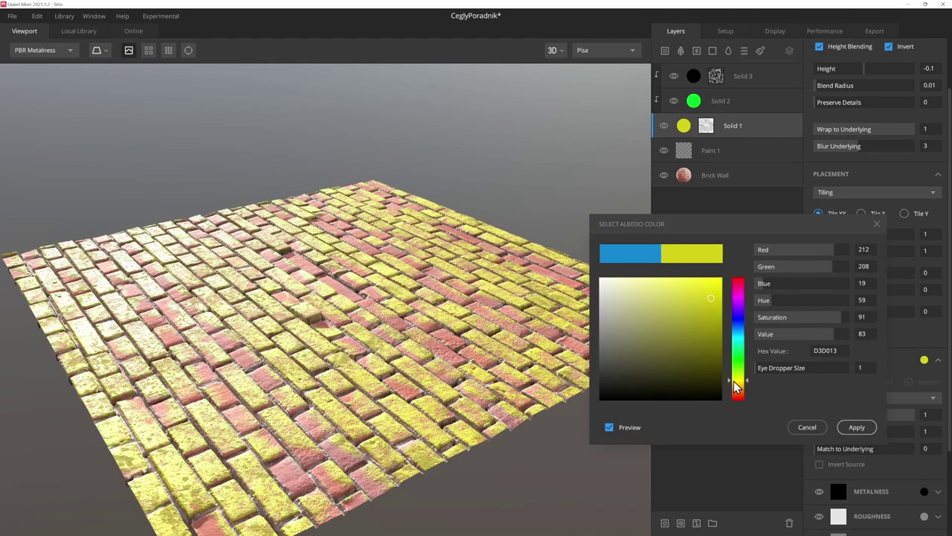
pyautogui.click(857, 428)
pyautogui.click(875, 32)
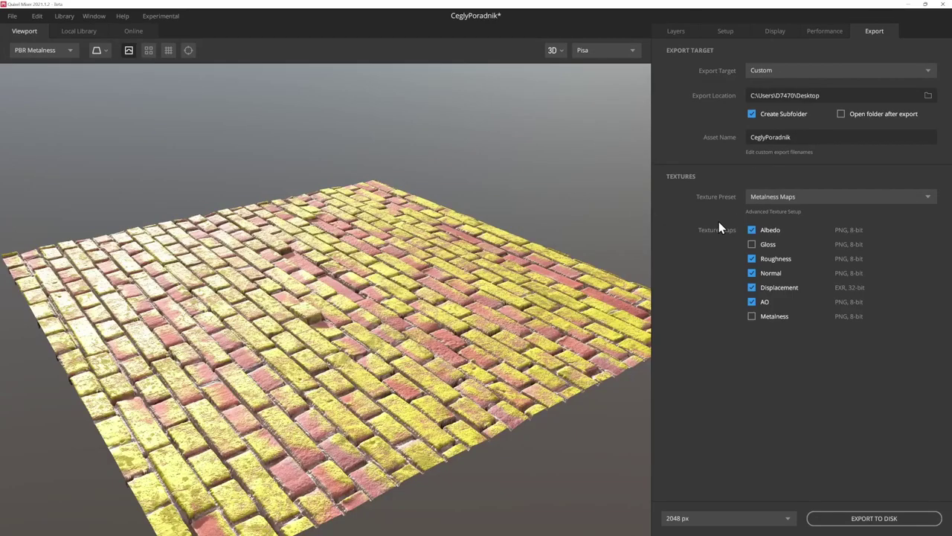
pyautogui.click(908, 4)
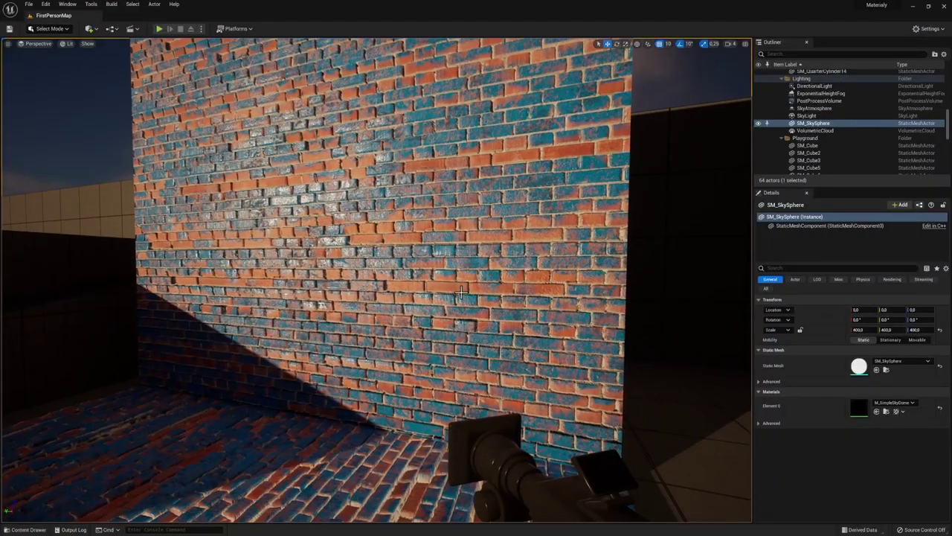
# Reimport all five CeglyPoradnik textures and fly the camera closer to inspect the yellow-red brick wall.
pyautogui.click(496, 370)
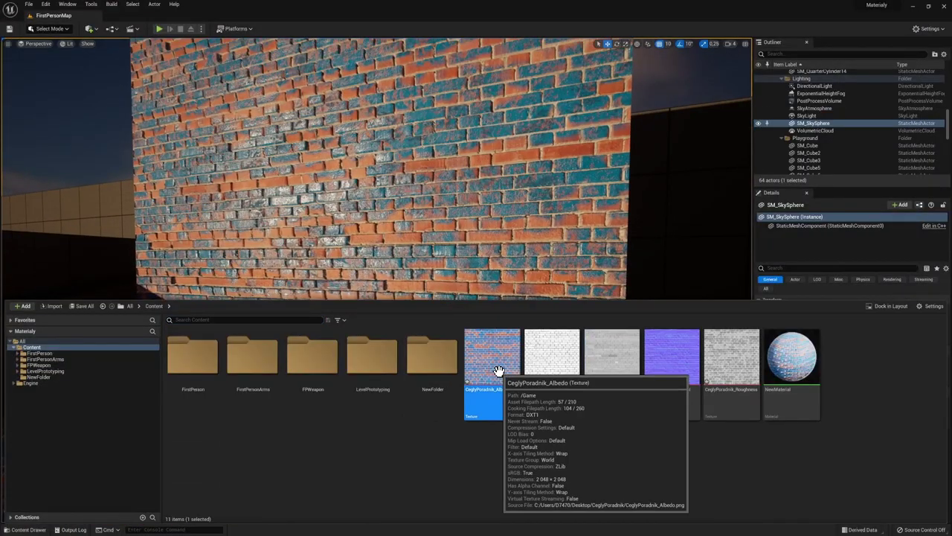
pyautogui.keyDown('shift'); pyautogui.click(737, 386); pyautogui.keyUp('shift')
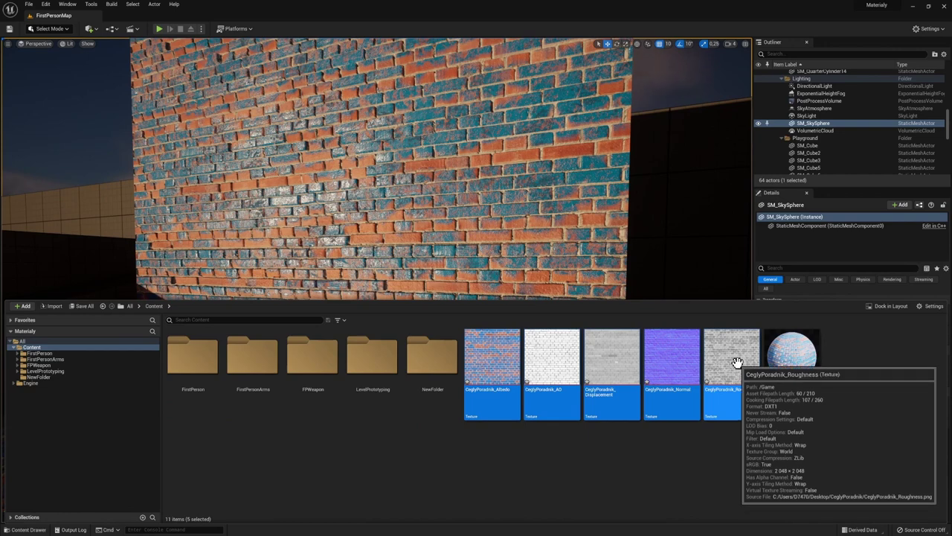
pyautogui.rightClick(739, 366)
pyautogui.click(592, 219)
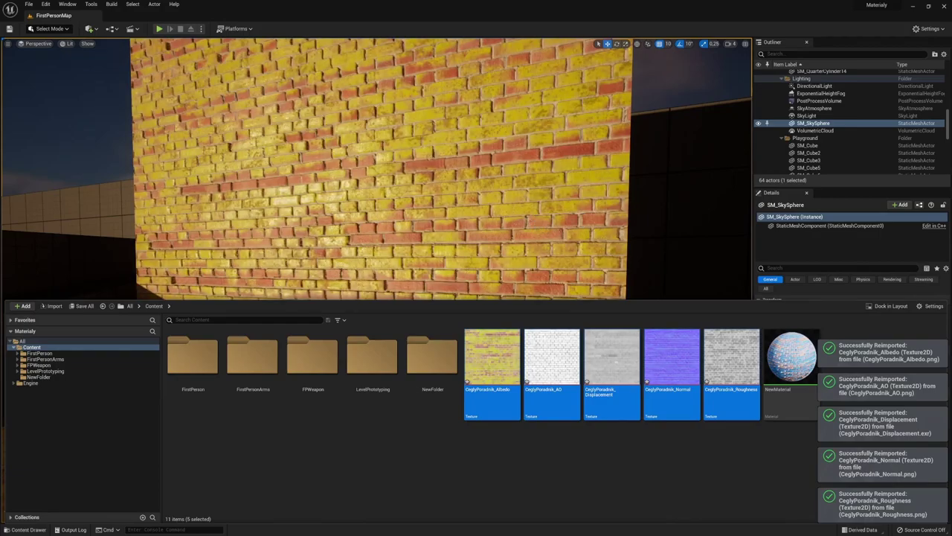
pyautogui.moveTo(582, 220); pyautogui.dragTo(510, 224, button='right')
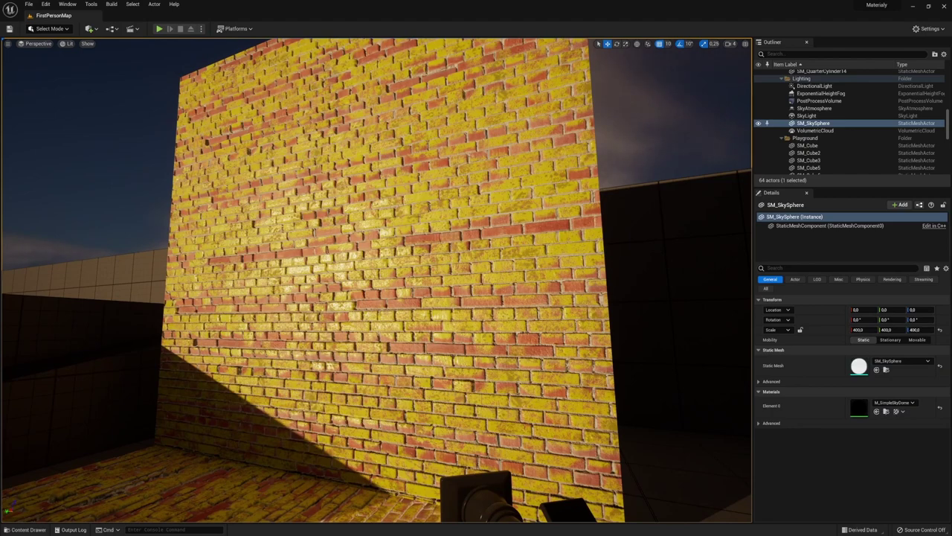
pyautogui.moveTo(510, 223)
pyautogui.mouseDown(button='right')
pyautogui.moveTo(495, 223)
pyautogui.moveTo(534, 223)
pyautogui.mouseUp(button='right')
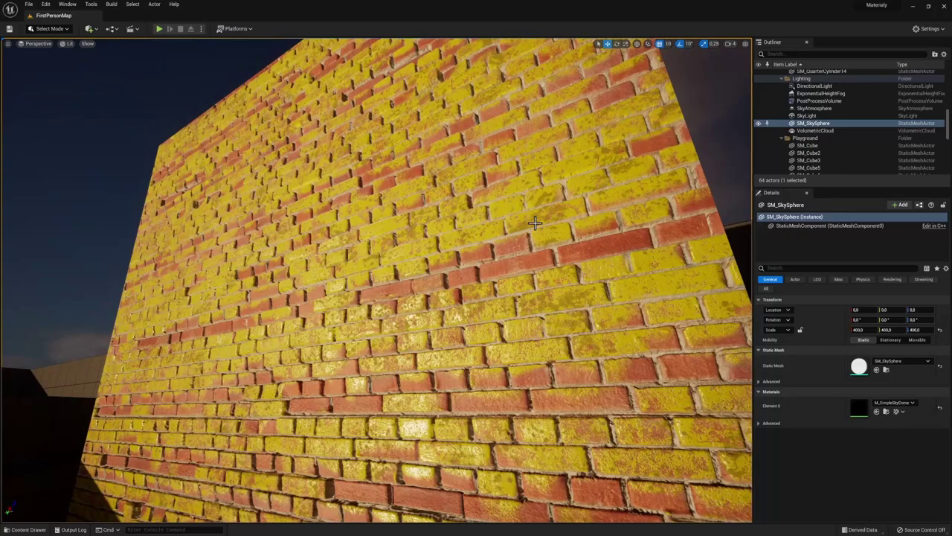